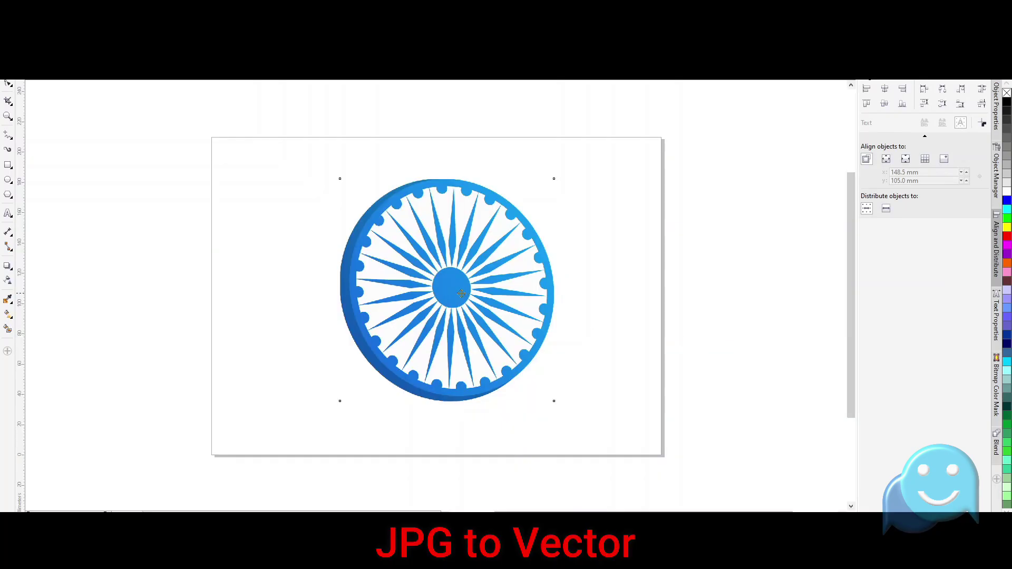
{"action": "left_click_drag", "start_coordinate": [461, 294], "coordinate": [699, 293]}
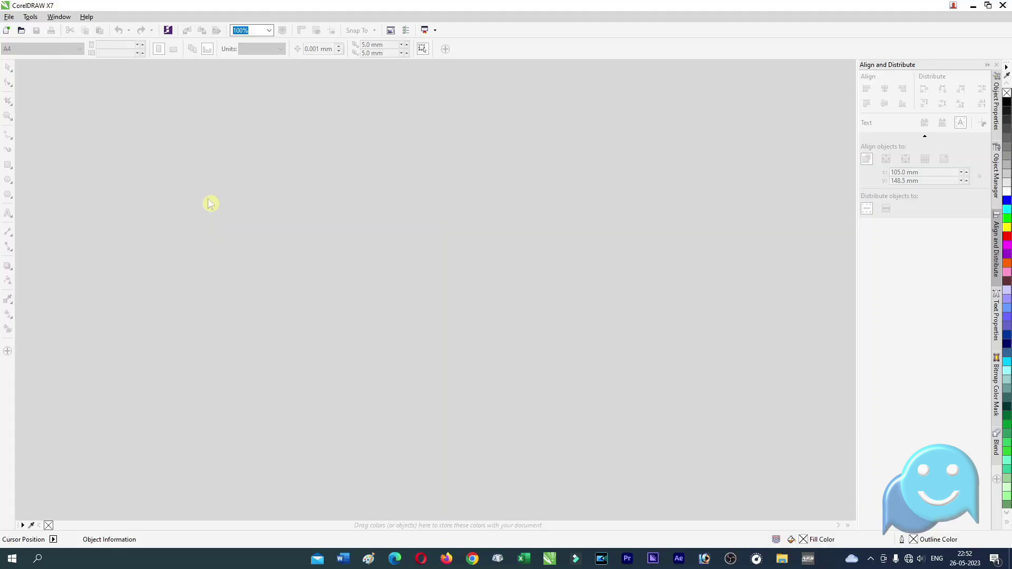
Step: Create a new A4 document with the default RGB, 300 dpi settings and switch the page to landscape
{"action": "left_click", "coordinate": [9, 18]}
{"action": "left_click", "coordinate": [28, 28]}
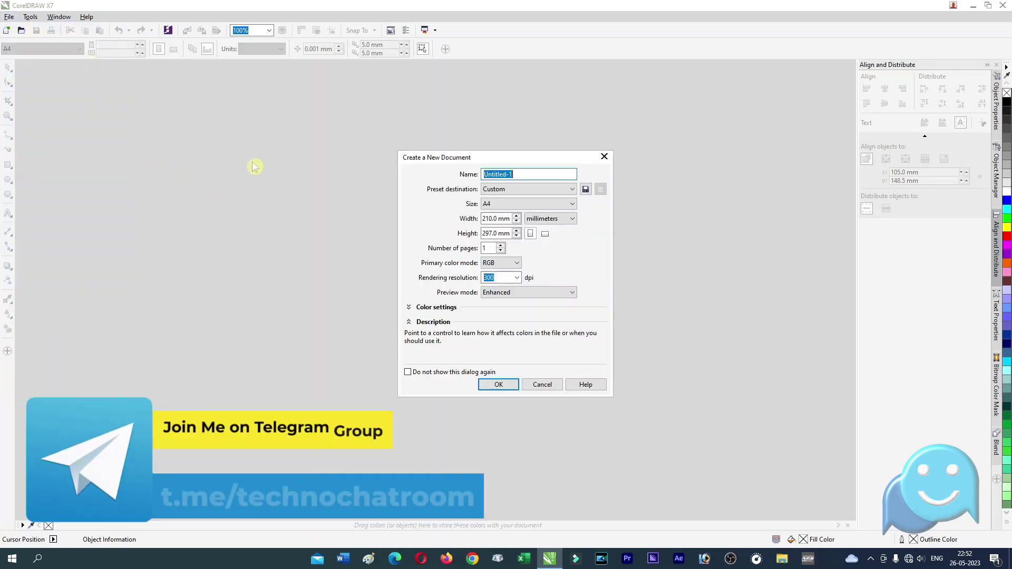
{"action": "left_click", "coordinate": [503, 384]}
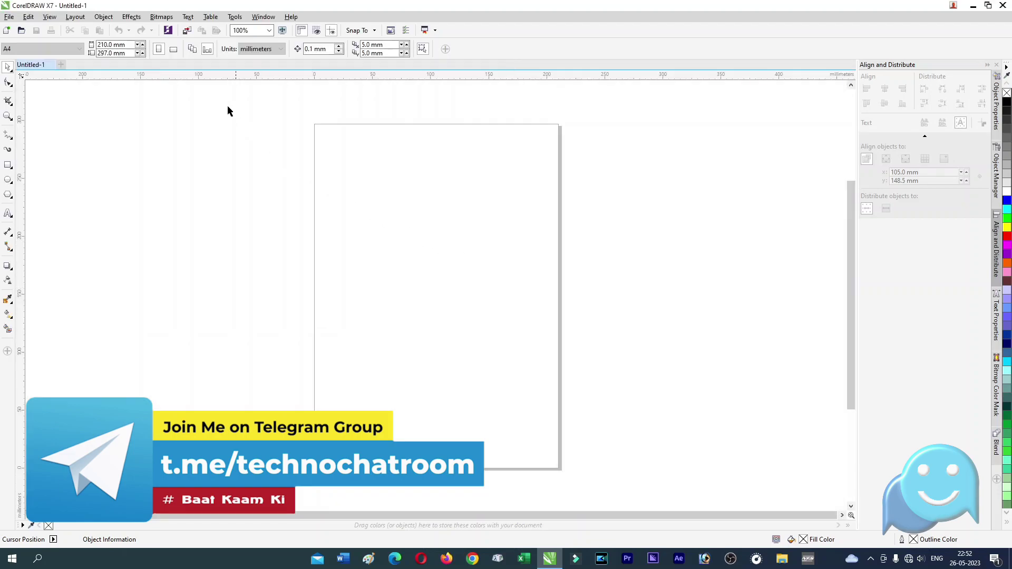
{"action": "left_click", "coordinate": [173, 49]}
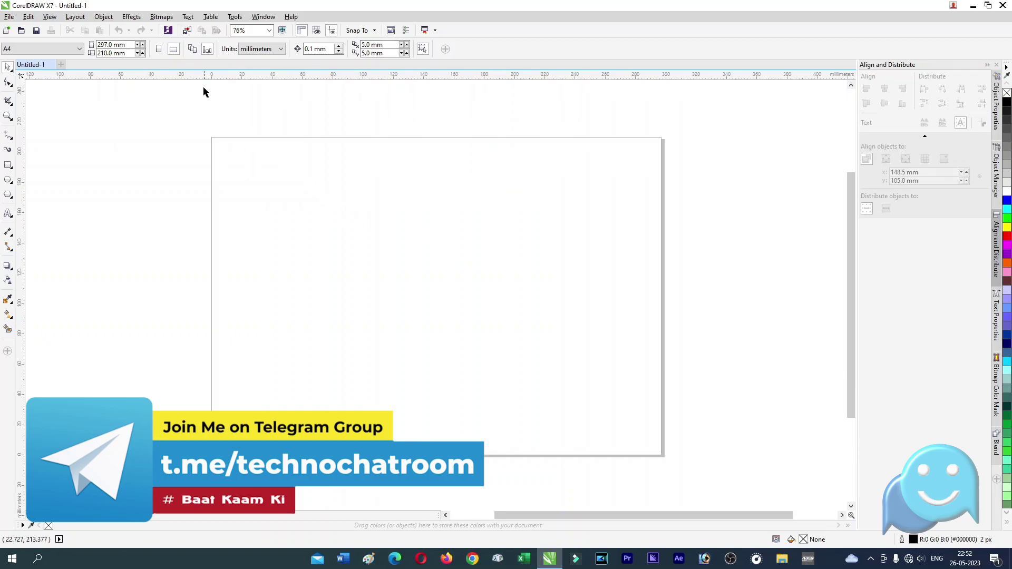
Step: Import the Ashok-Chakra-PNG_m2zpwb image, place it about 141 mm wide and move it to the middle of the page
{"action": "left_click", "coordinate": [187, 31]}
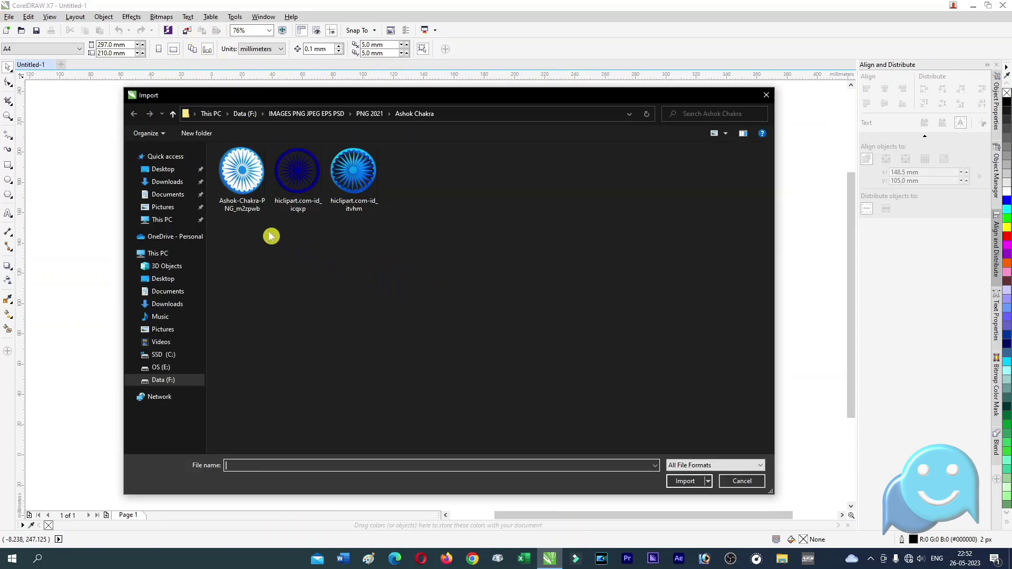
{"action": "left_click", "coordinate": [240, 209]}
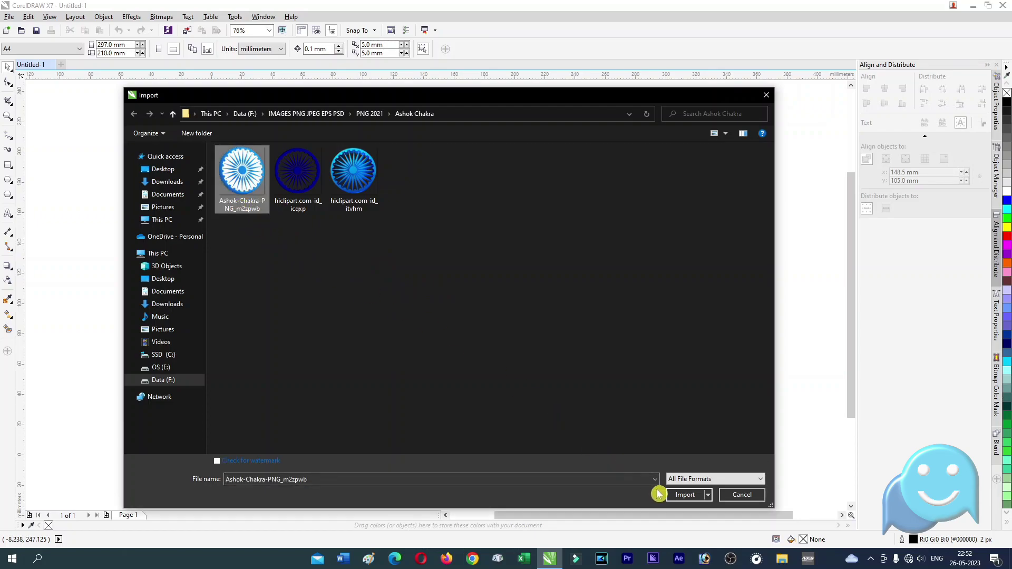
{"action": "left_click", "coordinate": [677, 497]}
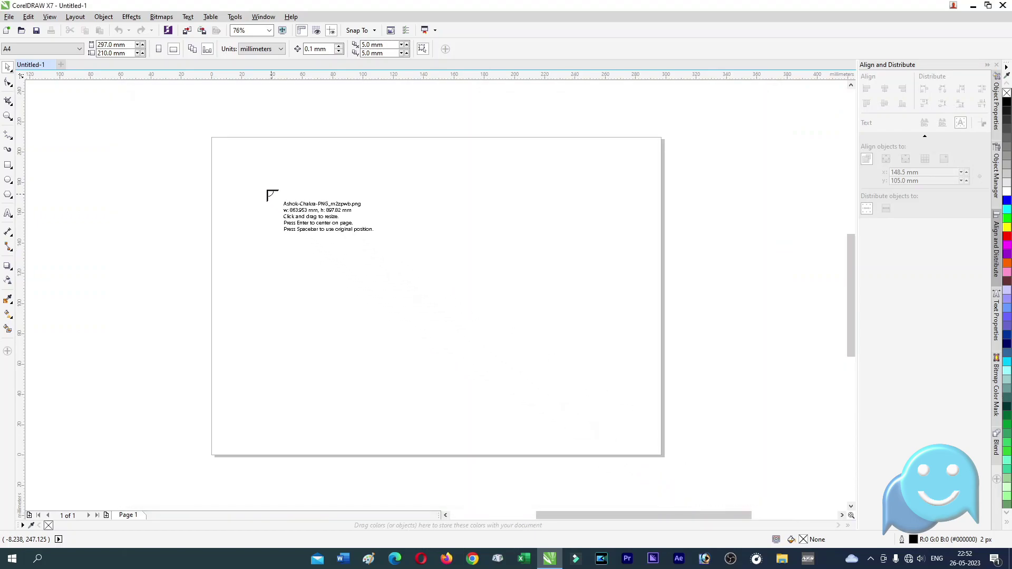
{"action": "left_click_drag", "start_coordinate": [229, 163], "coordinate": [519, 374]}
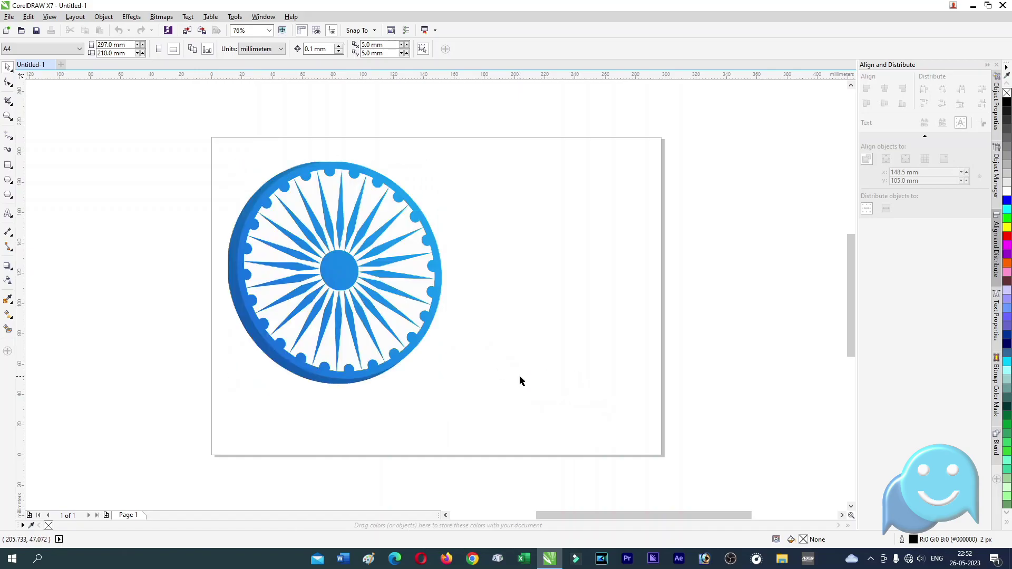
{"action": "left_click_drag", "start_coordinate": [365, 276], "coordinate": [477, 295]}
{"action": "key", "text": "Escape"}
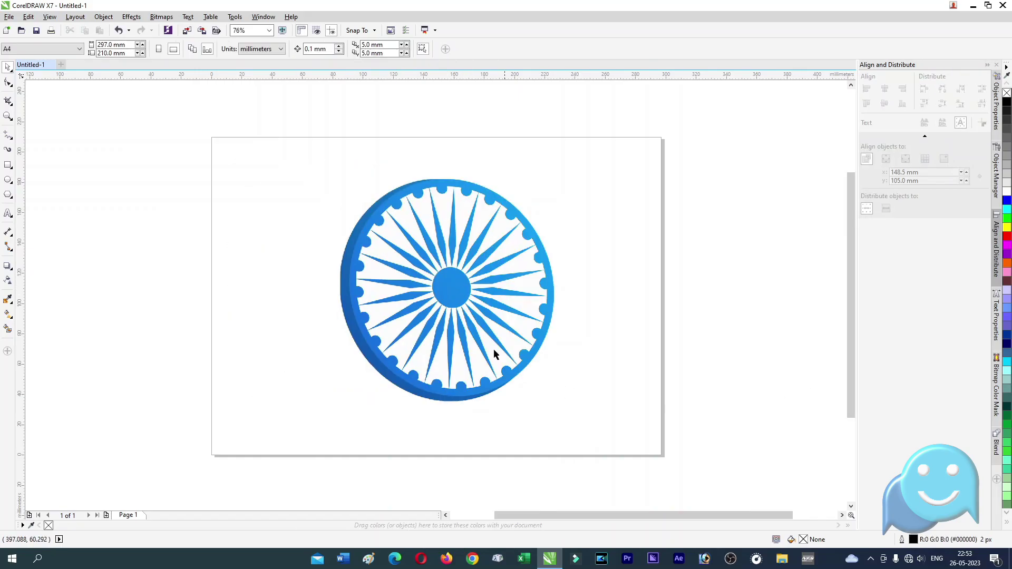
Step: Duplicate the wheel image, placing one copy beyond the page's left edge and the other in the middle of the page
{"action": "left_click", "coordinate": [461, 311]}
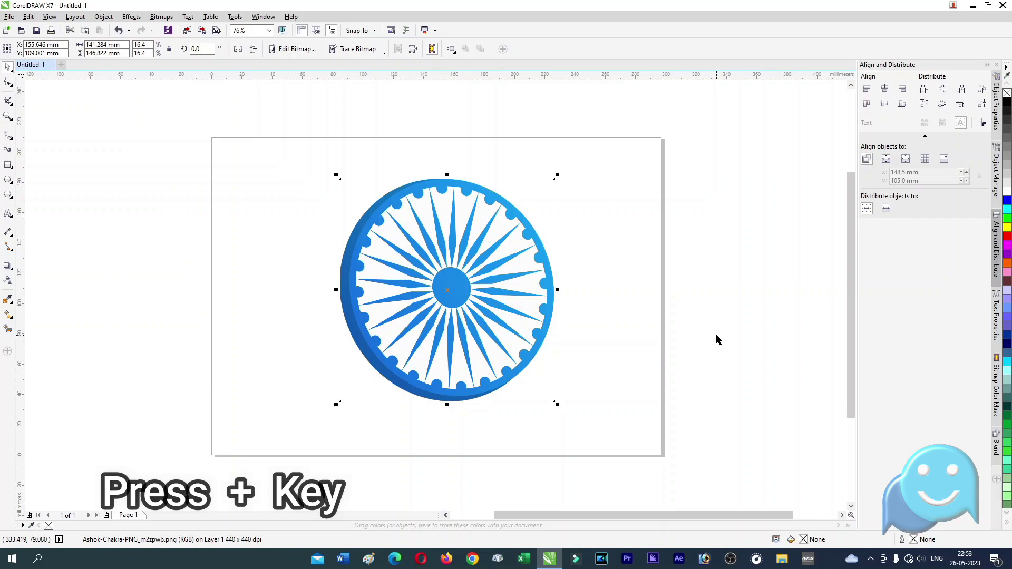
{"action": "left_click_drag", "start_coordinate": [461, 289], "coordinate": [699, 292]}
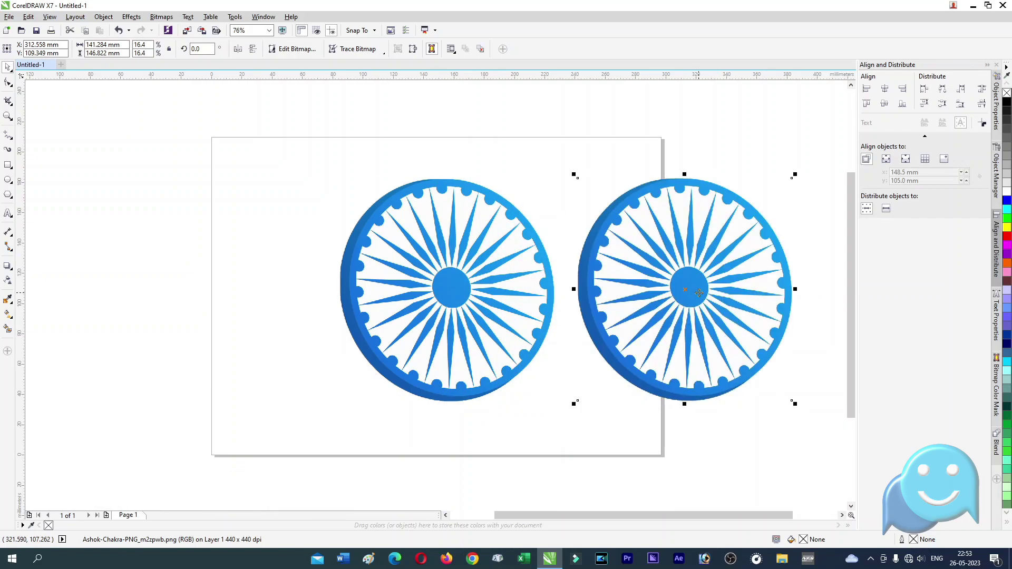
{"action": "left_click_drag", "start_coordinate": [508, 293], "coordinate": [164, 286]}
{"action": "left_click_drag", "start_coordinate": [677, 289], "coordinate": [414, 293]}
{"action": "left_click", "coordinate": [721, 393]}
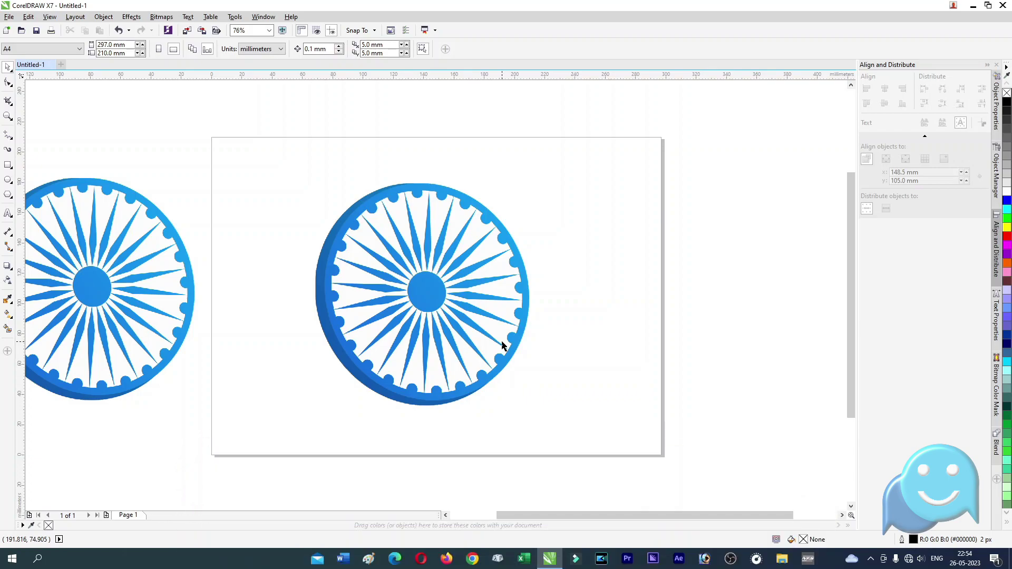
Step: Run Quick Trace on the wheel image in the middle of the page, allowing the bitmap to be reduced
{"action": "left_click", "coordinate": [456, 318]}
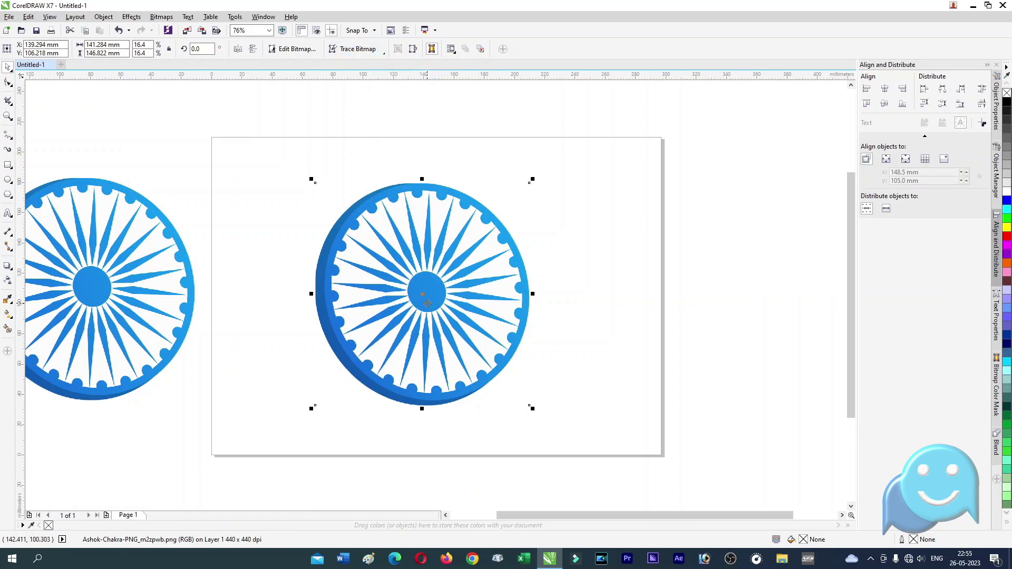
{"action": "right_click", "coordinate": [433, 297]}
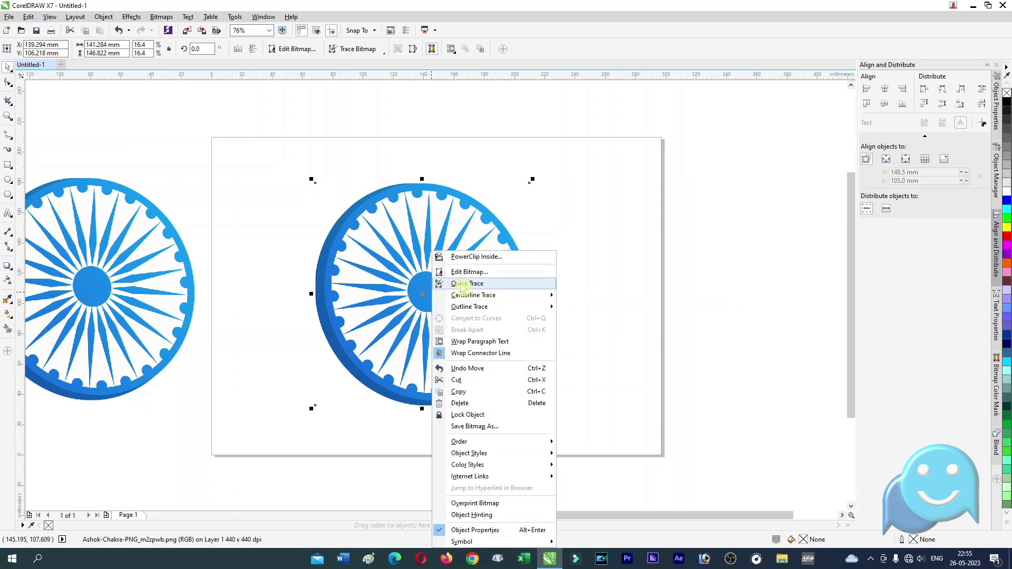
{"action": "left_click", "coordinate": [462, 288]}
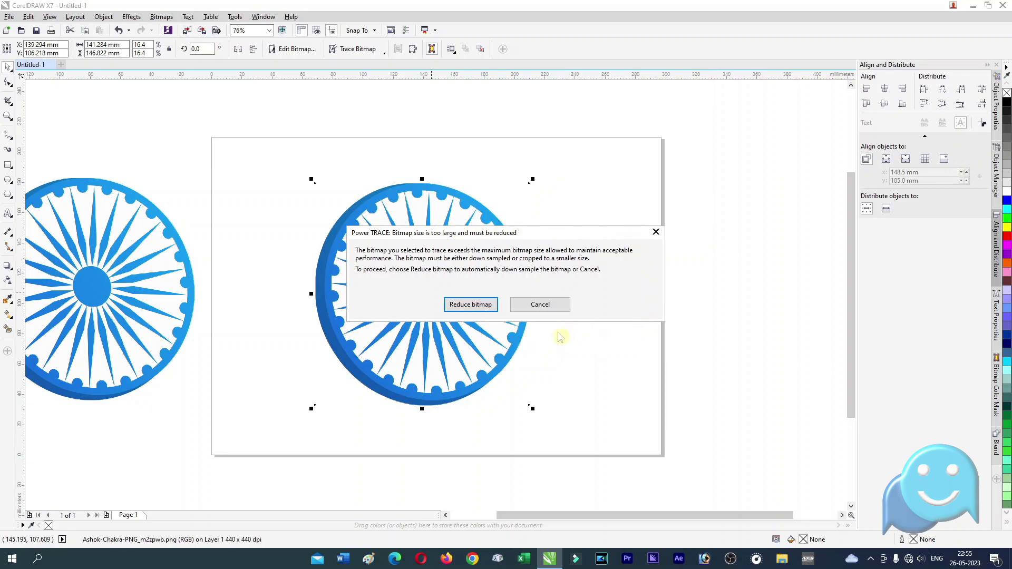
{"action": "left_click", "coordinate": [481, 310]}
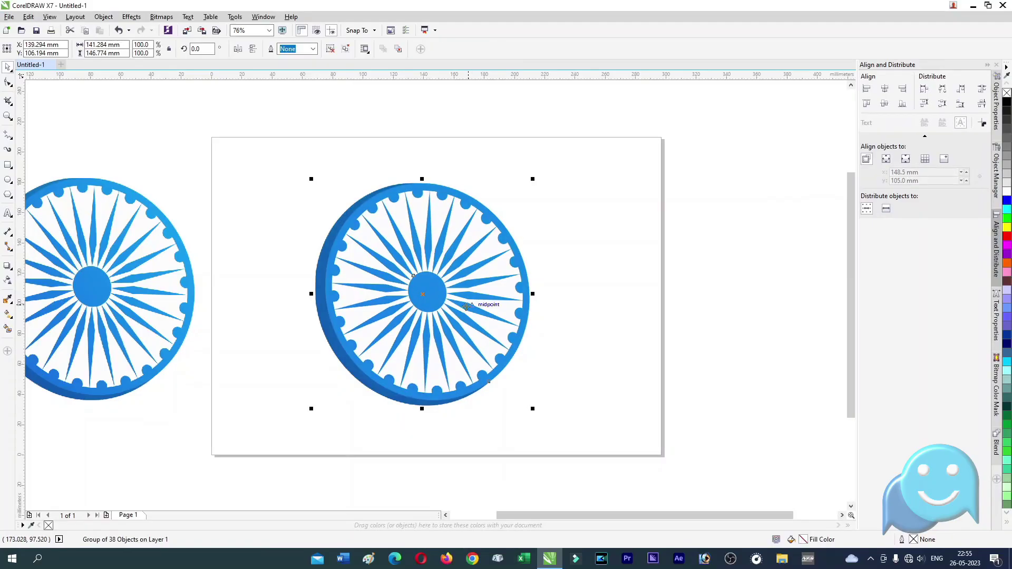
Step: Move the traced wheel off its source bitmap, delete that bitmap and return the trace to the middle of the page
{"action": "left_click_drag", "start_coordinate": [424, 298], "coordinate": [652, 296]}
{"action": "left_click", "coordinate": [416, 329]}
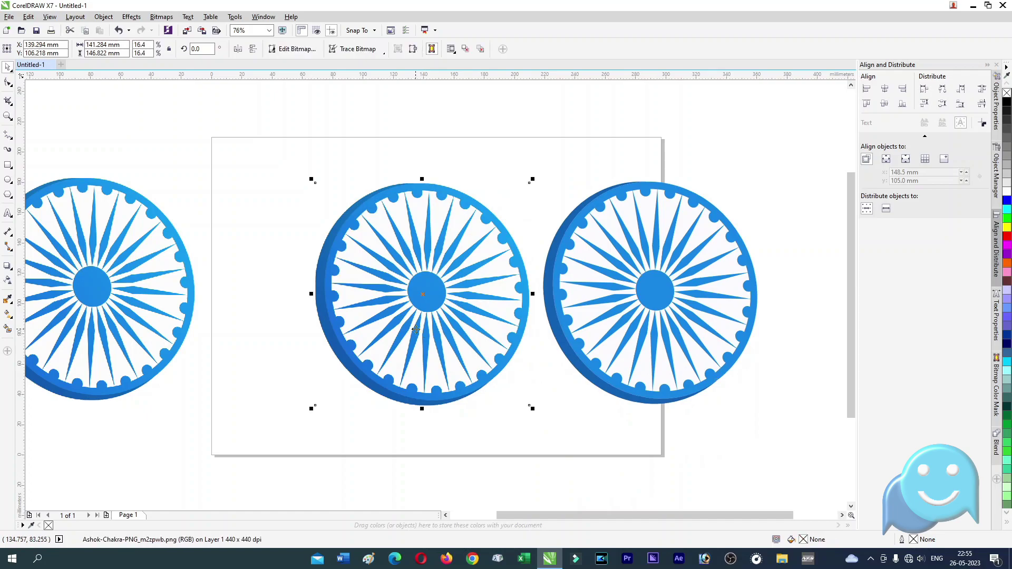
{"action": "key", "text": "Delete"}
{"action": "left_click_drag", "start_coordinate": [780, 416], "coordinate": [506, 167]}
{"action": "left_click_drag", "start_coordinate": [627, 265], "coordinate": [425, 257]}
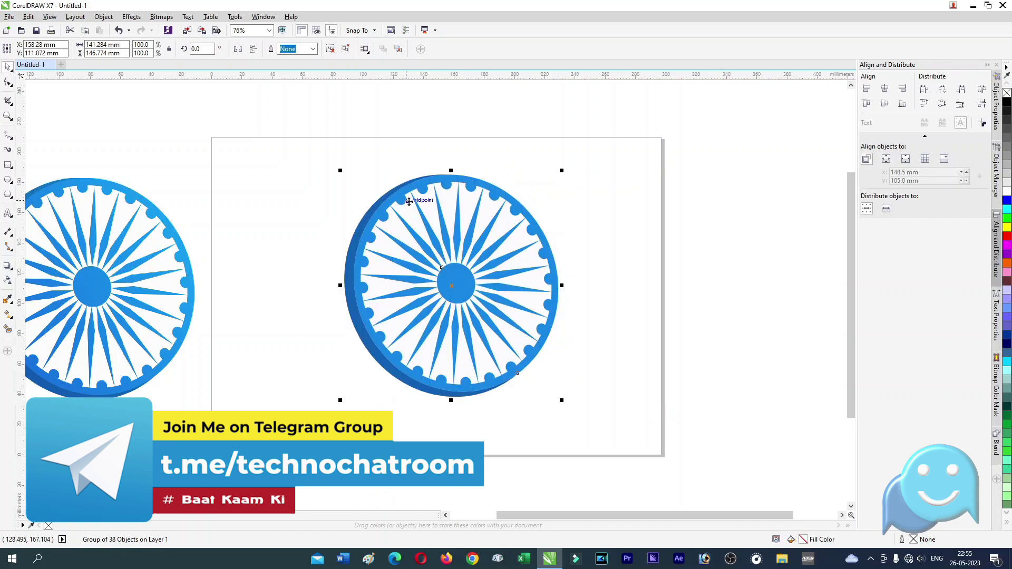
Step: Compare the edge sharpness of the traced wheel's spokes with the edges of the original bitmap wheel
{"action": "scroll", "coordinate": [452, 219], "scroll_direction": "up", "scroll_amount": 4}
{"action": "scroll", "coordinate": [455, 240], "scroll_direction": "up", "scroll_amount": 2}
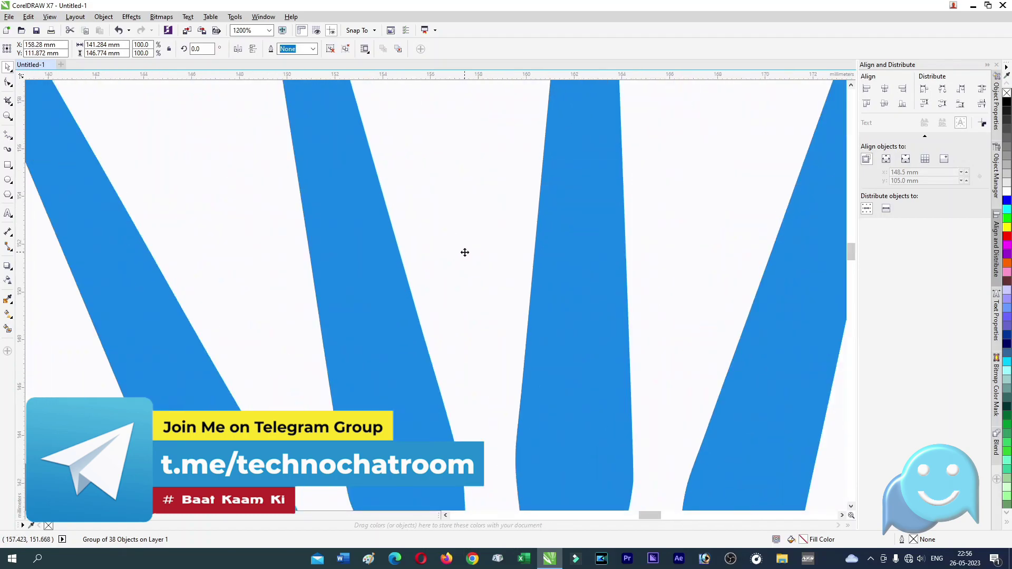
{"action": "scroll", "coordinate": [464, 253], "scroll_direction": "up", "scroll_amount": 2}
{"action": "scroll", "coordinate": [490, 270], "scroll_direction": "down", "scroll_amount": 1}
{"action": "scroll", "coordinate": [525, 280], "scroll_direction": "up", "scroll_amount": 3}
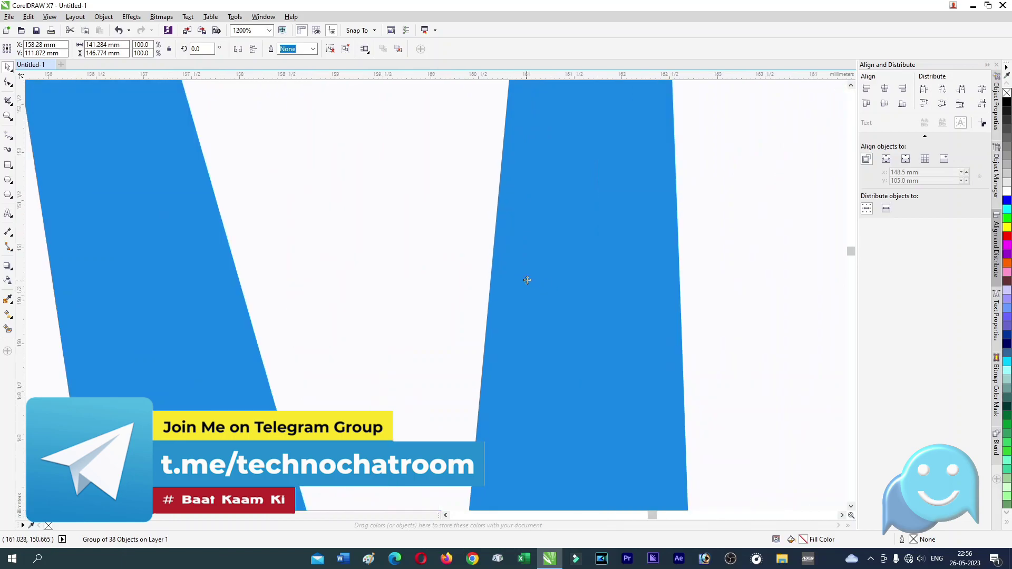
{"action": "scroll", "coordinate": [685, 276], "scroll_direction": "down", "scroll_amount": 8}
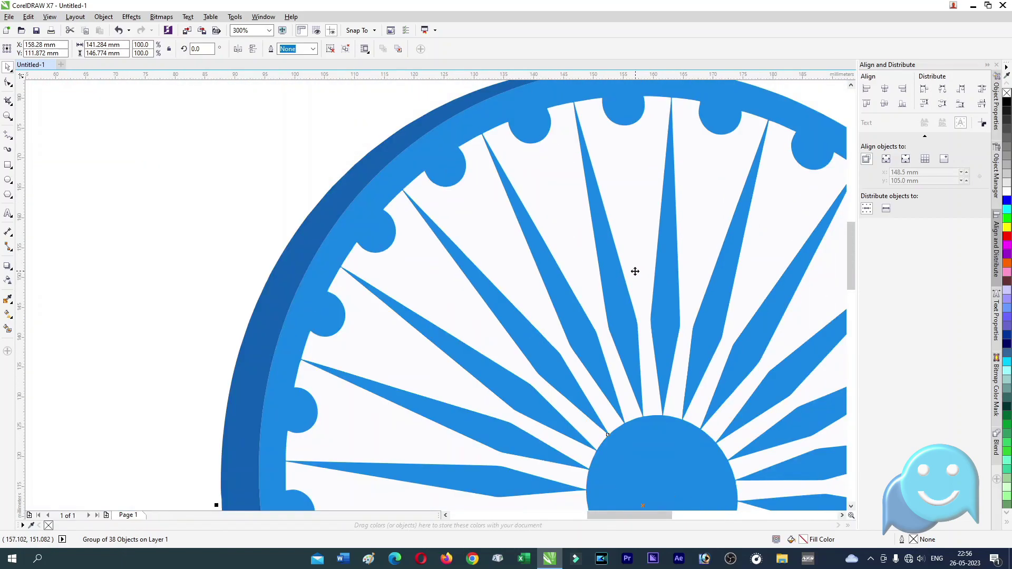
{"action": "scroll", "coordinate": [438, 291], "scroll_direction": "up", "scroll_amount": 6}
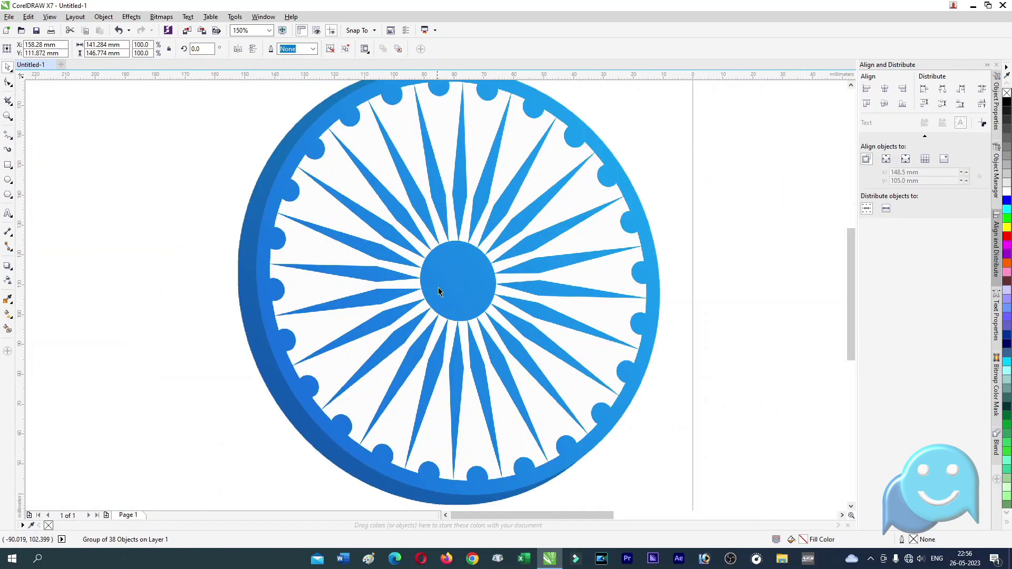
{"action": "scroll", "coordinate": [463, 286], "scroll_direction": "up", "scroll_amount": 1}
{"action": "scroll", "coordinate": [555, 296], "scroll_direction": "down", "scroll_amount": 2}
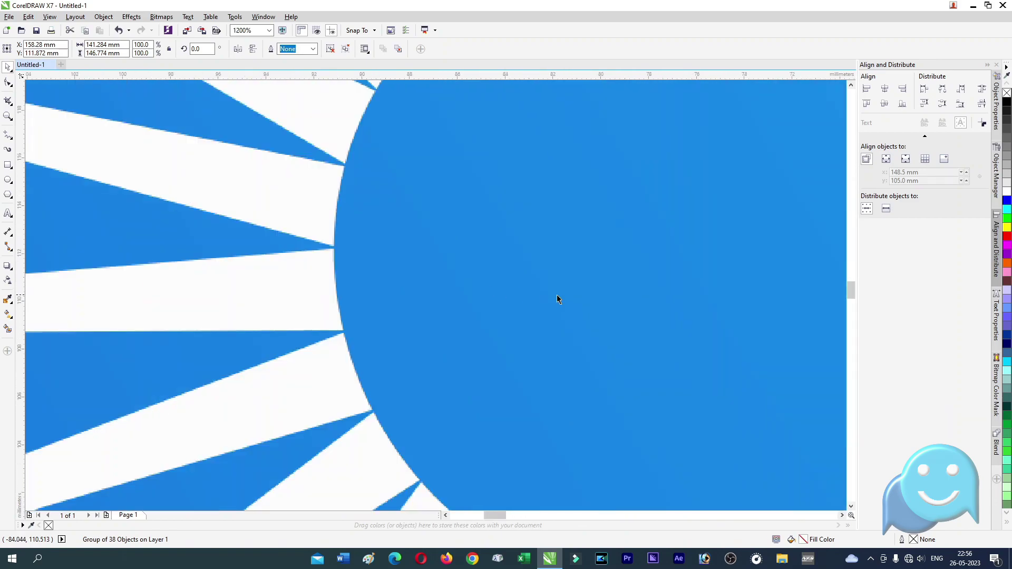
{"action": "scroll", "coordinate": [409, 290], "scroll_direction": "down", "scroll_amount": 1}
{"action": "scroll", "coordinate": [448, 291], "scroll_direction": "up", "scroll_amount": 1}
{"action": "scroll", "coordinate": [448, 291], "scroll_direction": "up", "scroll_amount": 2}
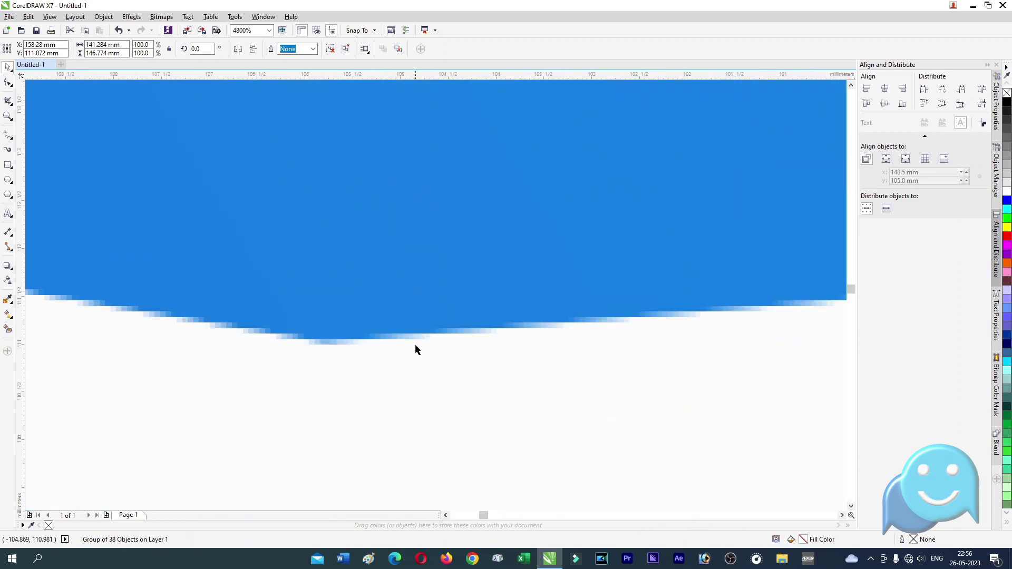
{"action": "scroll", "coordinate": [387, 306], "scroll_direction": "down", "scroll_amount": 7}
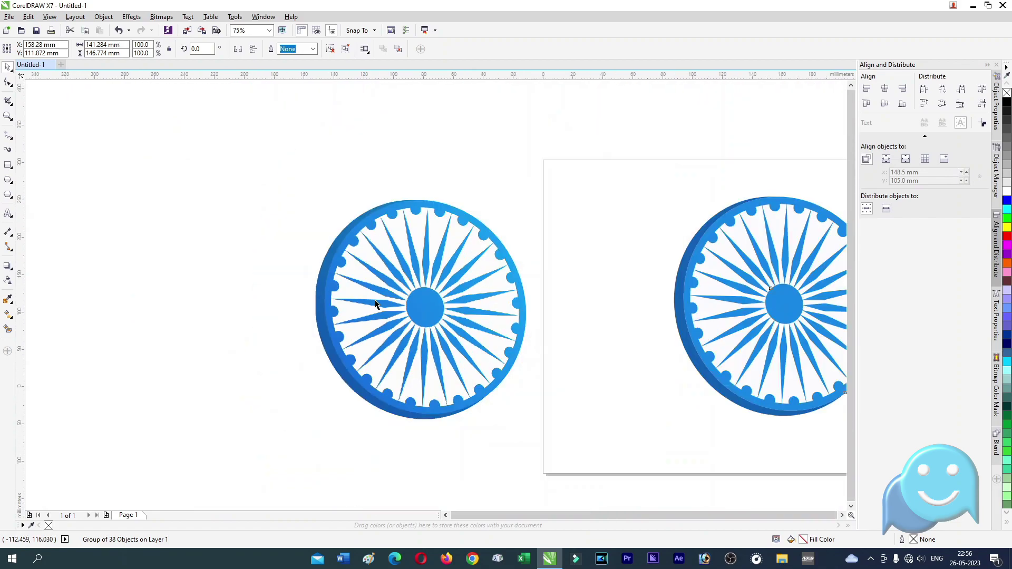
{"action": "scroll", "coordinate": [622, 309], "scroll_direction": "up", "scroll_amount": 1}
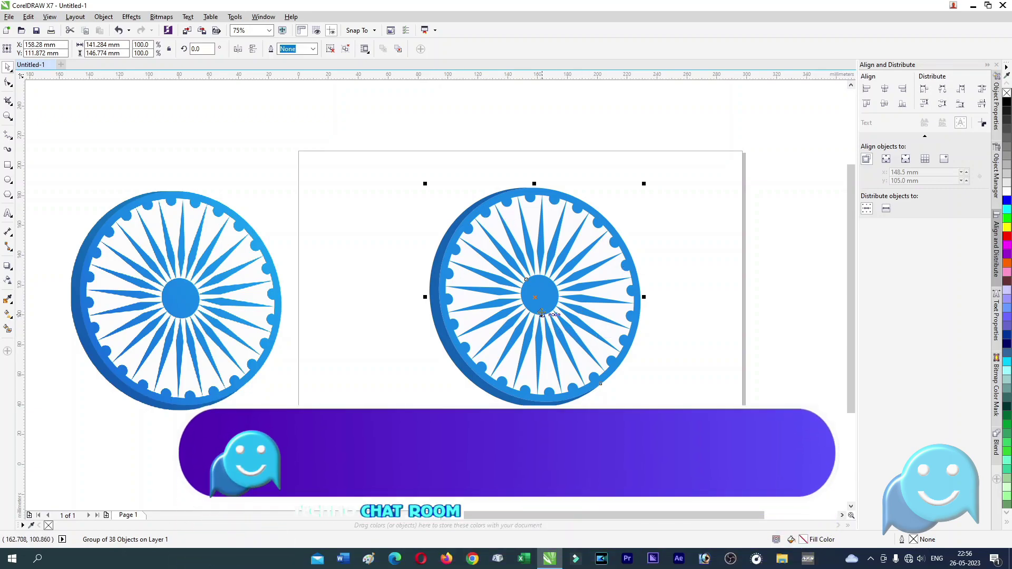
{"action": "scroll", "coordinate": [545, 307], "scroll_direction": "up", "scroll_amount": 1}
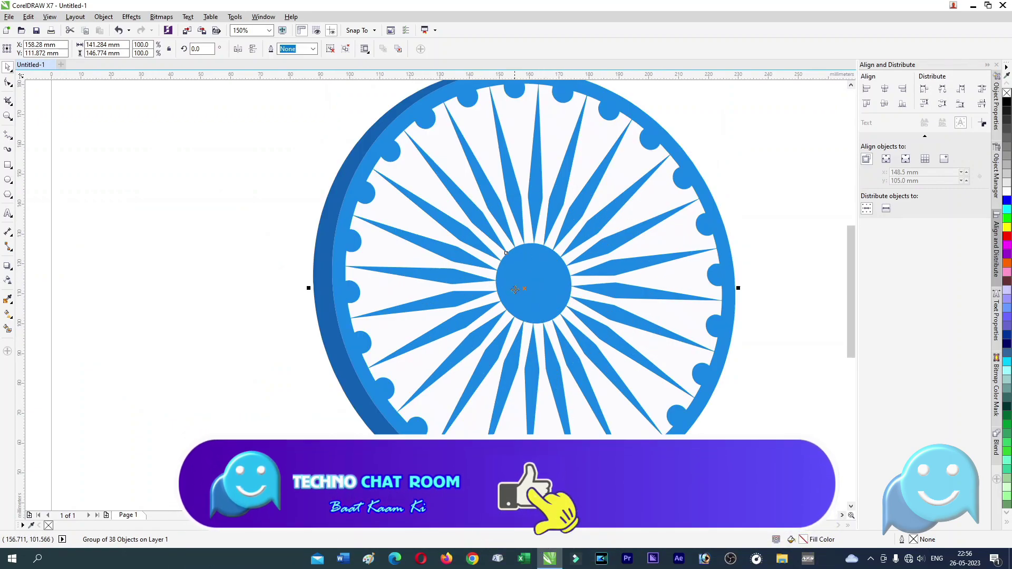
{"action": "scroll", "coordinate": [497, 310], "scroll_direction": "down", "scroll_amount": 1}
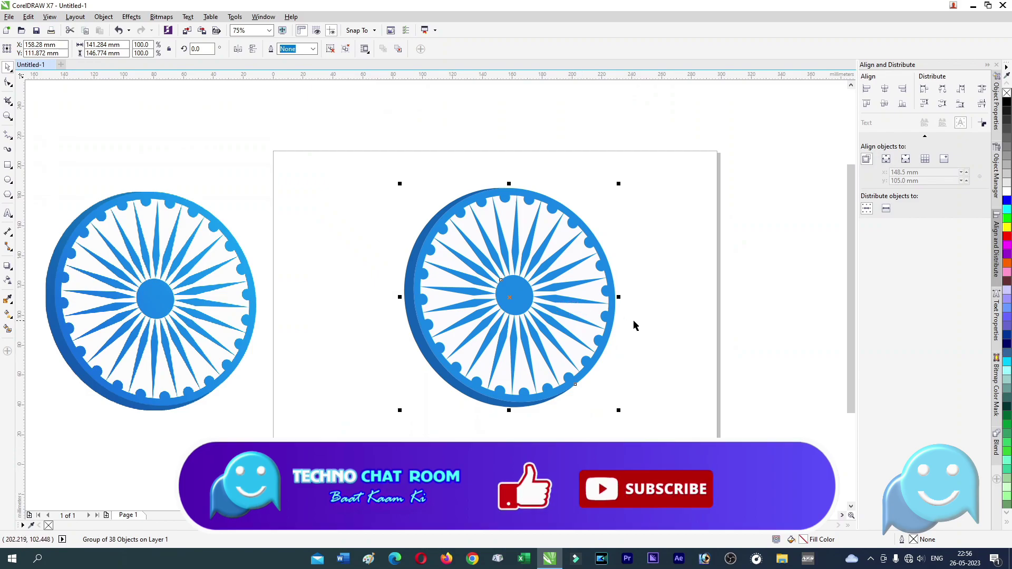
Step: Ungroup all objects of the traced wheel and delete the dark blue shape that forms its 3D side
{"action": "left_click", "coordinate": [652, 369]}
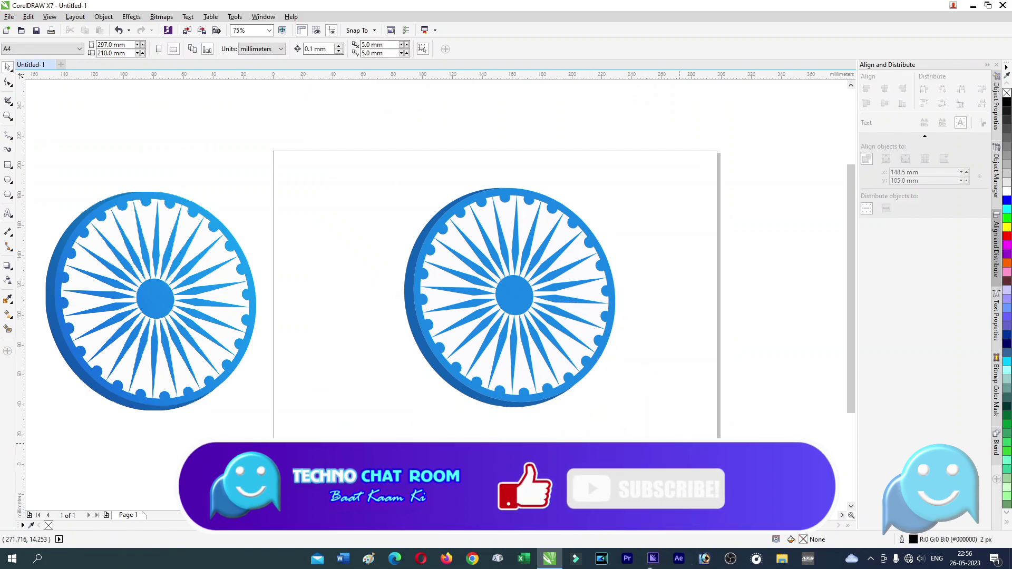
{"action": "left_click_drag", "start_coordinate": [654, 440], "coordinate": [364, 175]}
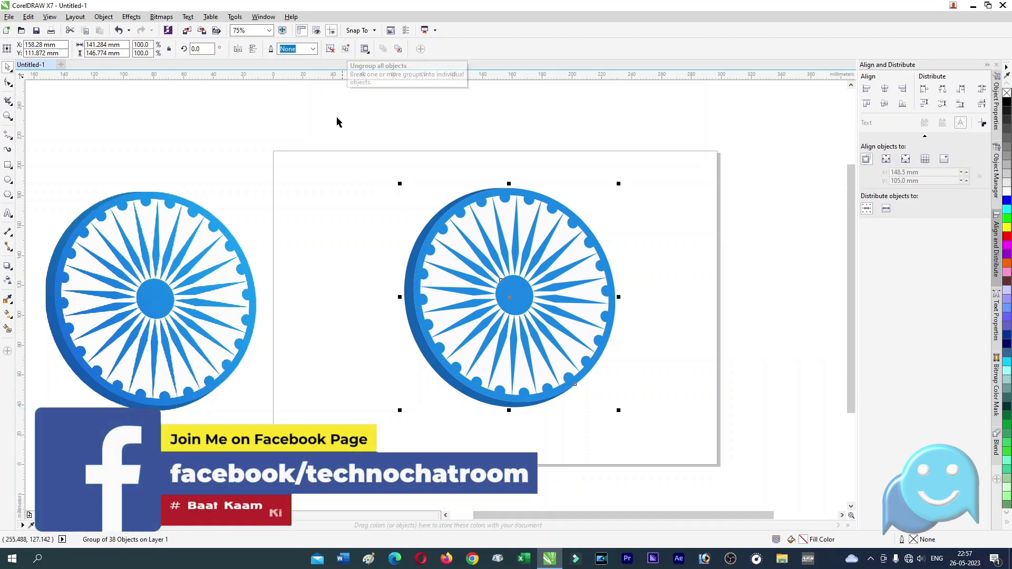
{"action": "left_click", "coordinate": [347, 49]}
{"action": "left_click", "coordinate": [457, 170]}
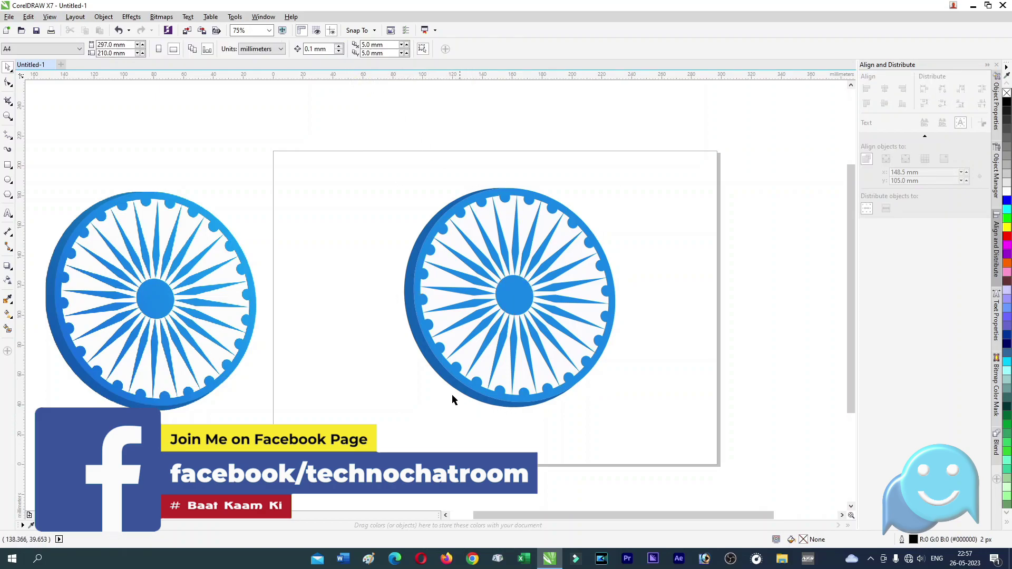
{"action": "left_click", "coordinate": [424, 356]}
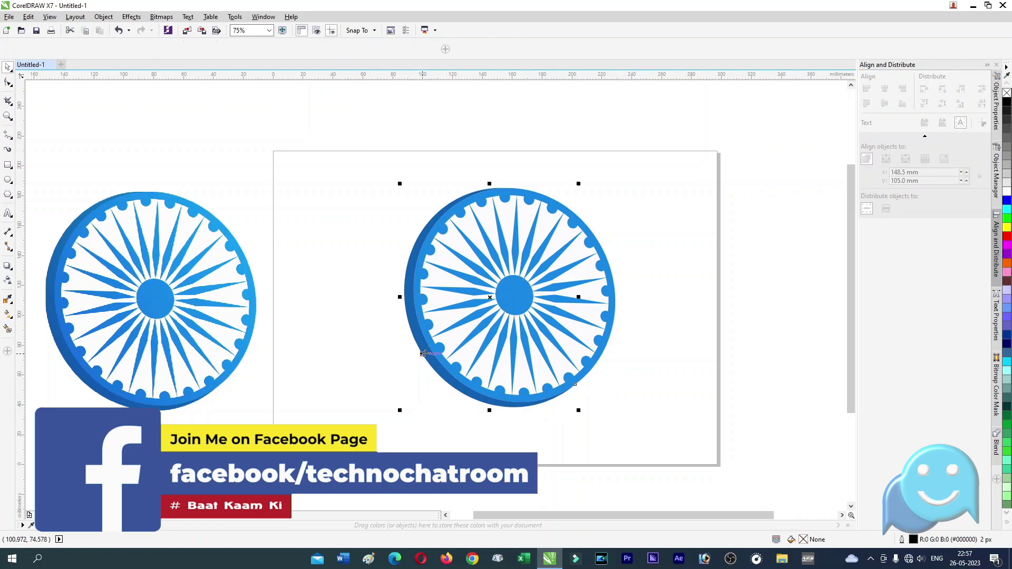
{"action": "key", "text": "Delete"}
Step: Select all remaining pieces of the traced wheel and skew them slightly in the vertical direction to straighten the wheel
{"action": "left_click_drag", "start_coordinate": [671, 438], "coordinate": [386, 177]}
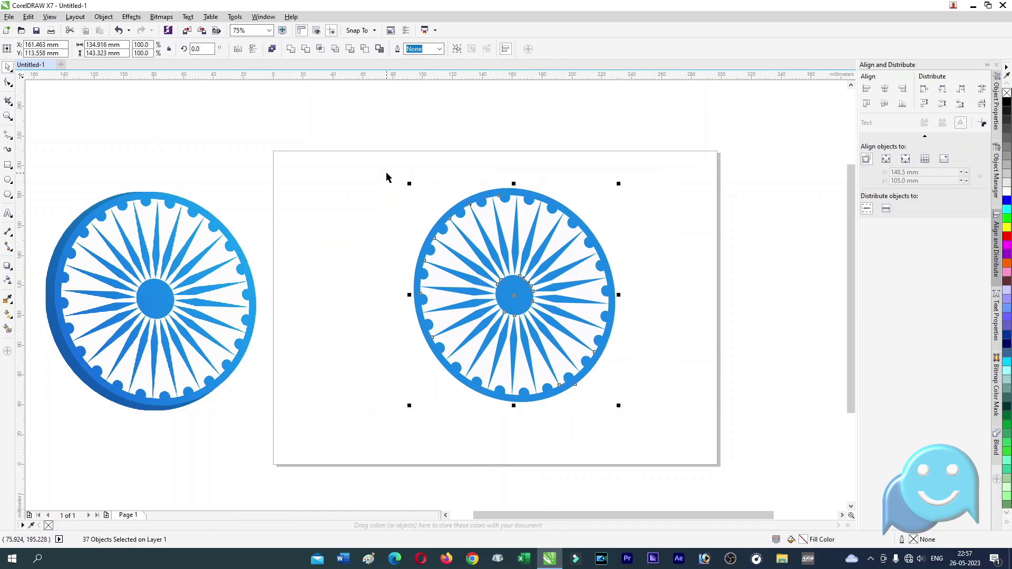
{"action": "left_click", "coordinate": [514, 296]}
{"action": "left_click_drag", "start_coordinate": [409, 294], "coordinate": [412, 299]}
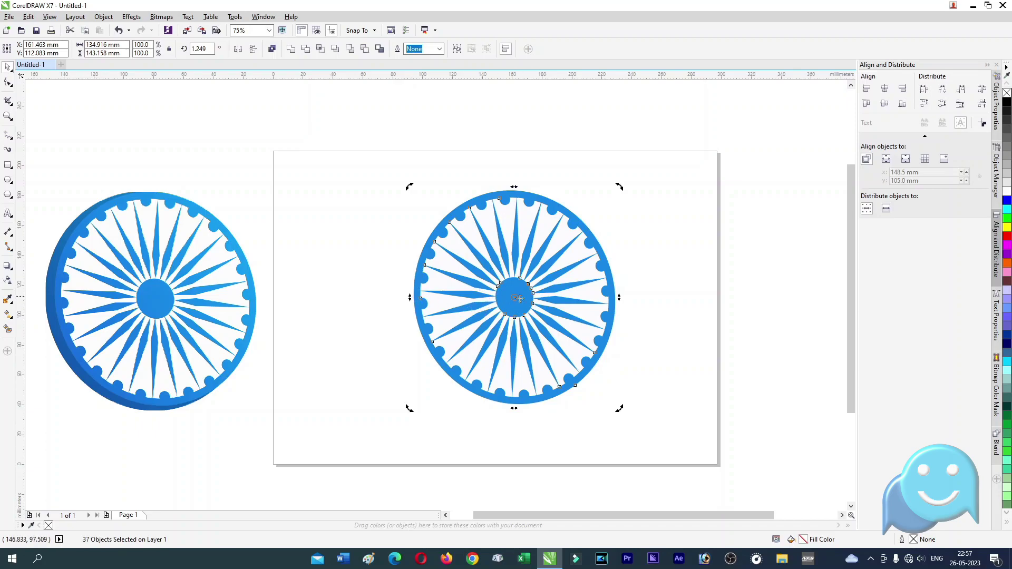
{"action": "left_click_drag", "start_coordinate": [654, 433], "coordinate": [375, 179]}
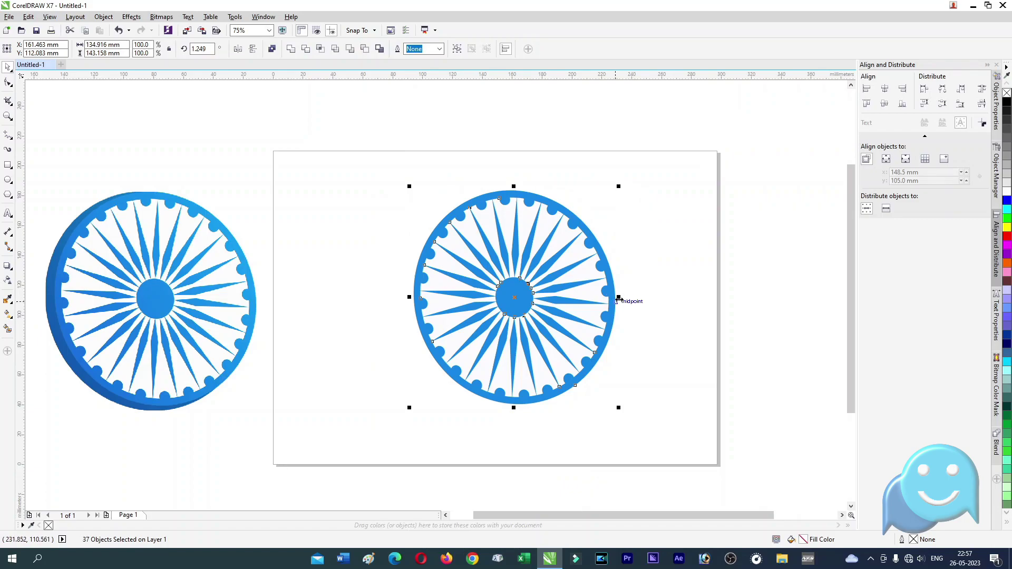
Step: Stretch the selected wheel pieces horizontally to a width of about 139 mm and check the wheel's roundness up close
{"action": "left_click_drag", "start_coordinate": [619, 299], "coordinate": [624, 298]}
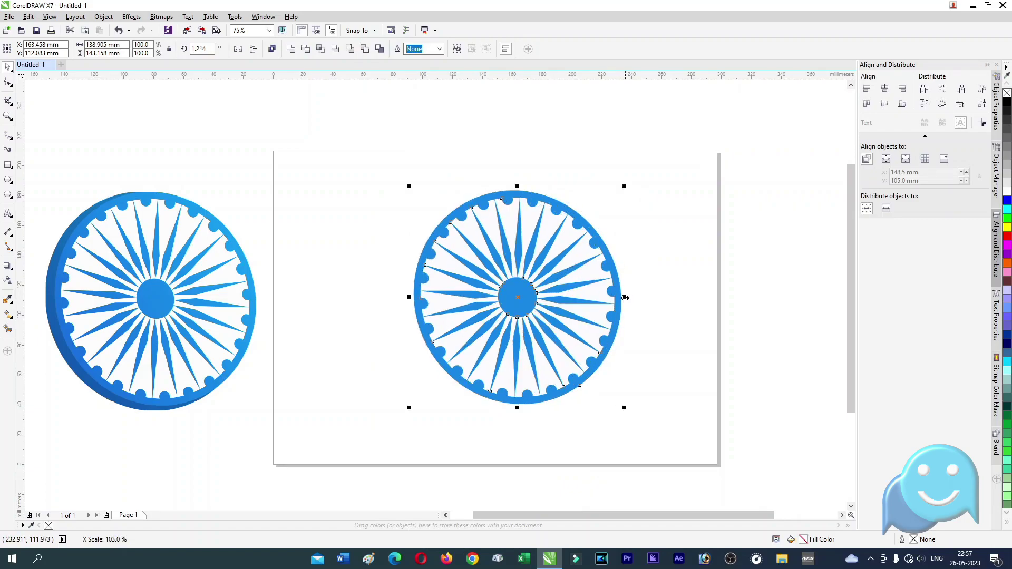
{"action": "left_click", "coordinate": [637, 308]}
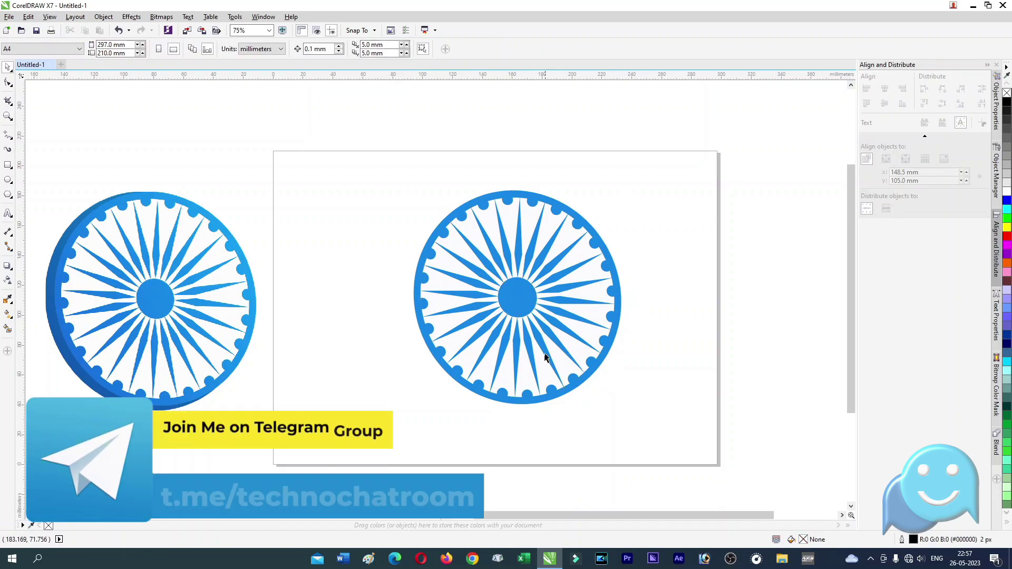
{"action": "scroll", "coordinate": [537, 335], "scroll_direction": "up", "scroll_amount": 2}
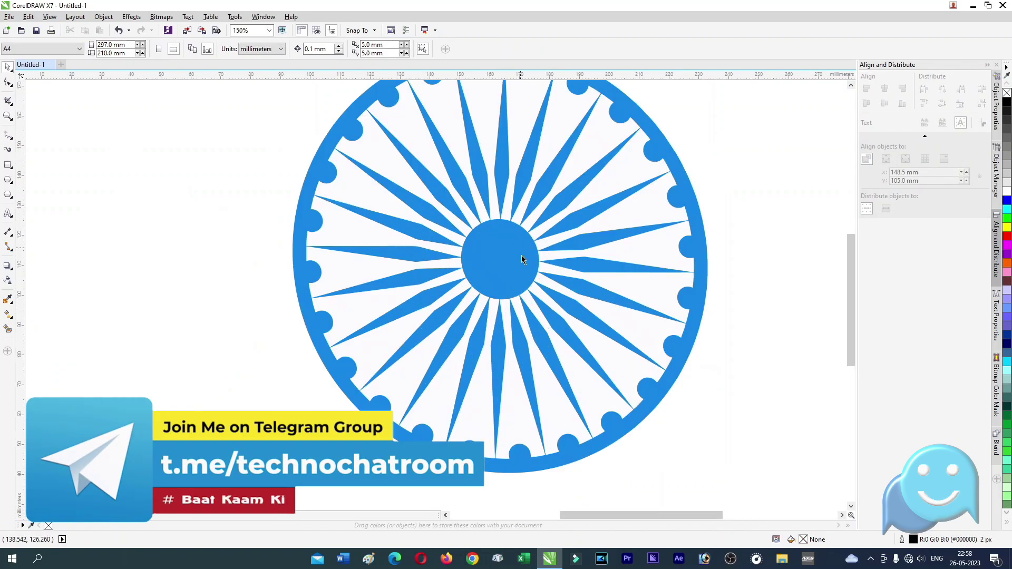
{"action": "scroll", "coordinate": [565, 268], "scroll_direction": "down", "scroll_amount": 2}
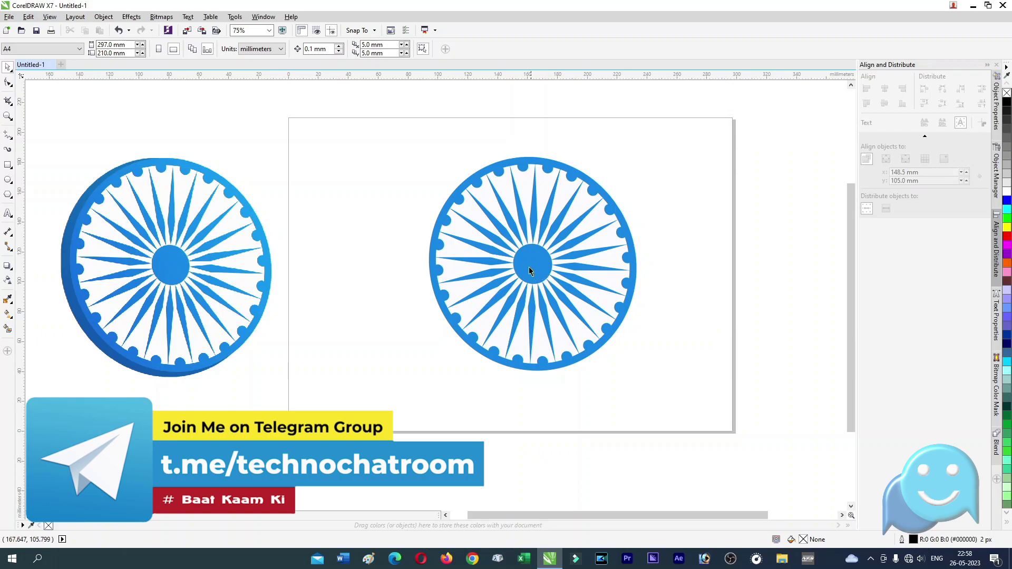
Step: Select all pieces of the traced wheel, skew them slightly in the horizontal direction and widen the wheel to about 142 mm
{"action": "left_click_drag", "start_coordinate": [427, 180], "coordinate": [663, 388]}
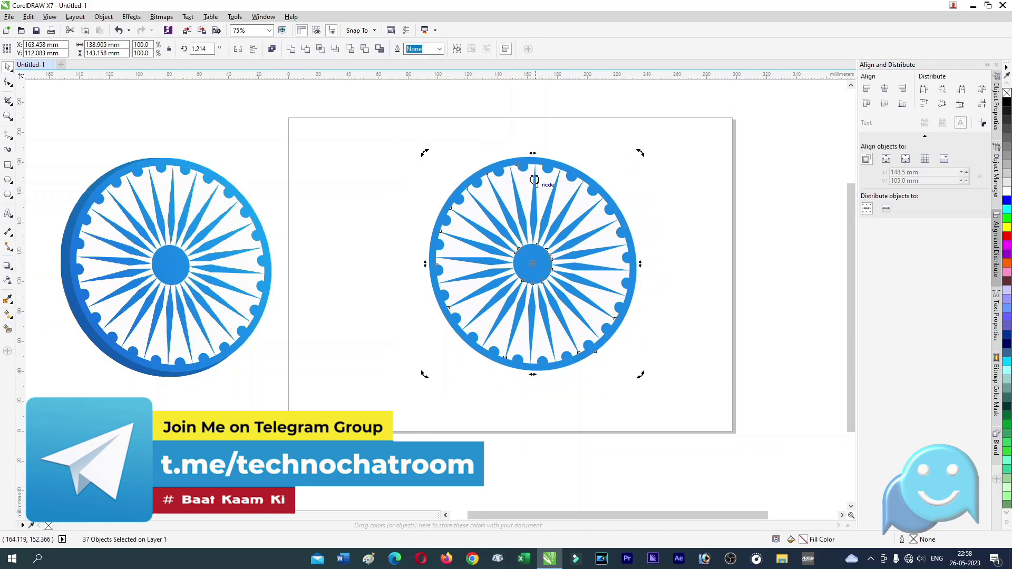
{"action": "left_click_drag", "start_coordinate": [533, 152], "coordinate": [535, 154]}
{"action": "left_click", "coordinate": [672, 279]}
{"action": "left_click_drag", "start_coordinate": [667, 387], "coordinate": [392, 139]}
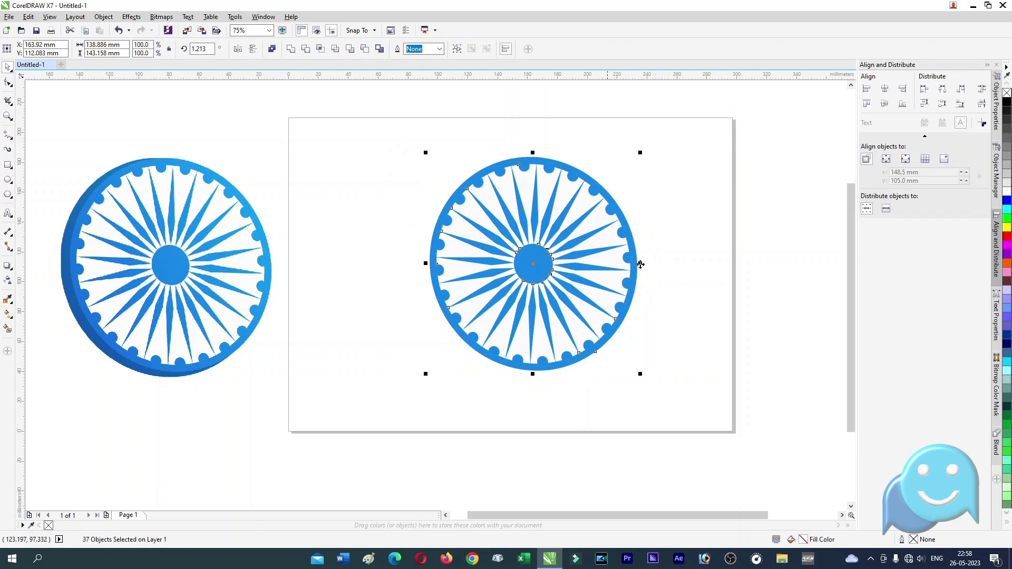
{"action": "left_click_drag", "start_coordinate": [641, 263], "coordinate": [646, 263]}
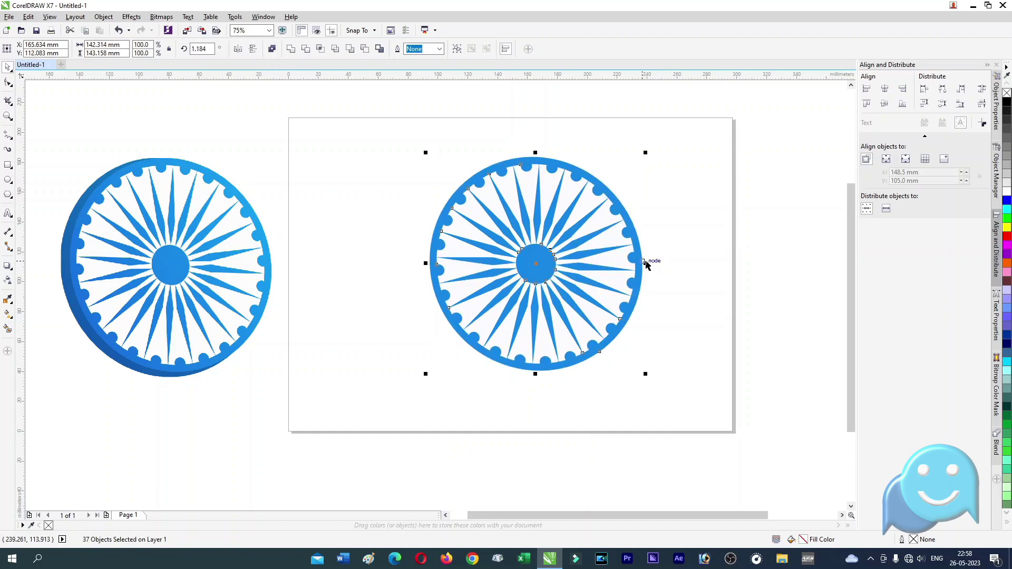
{"action": "left_click", "coordinate": [672, 288]}
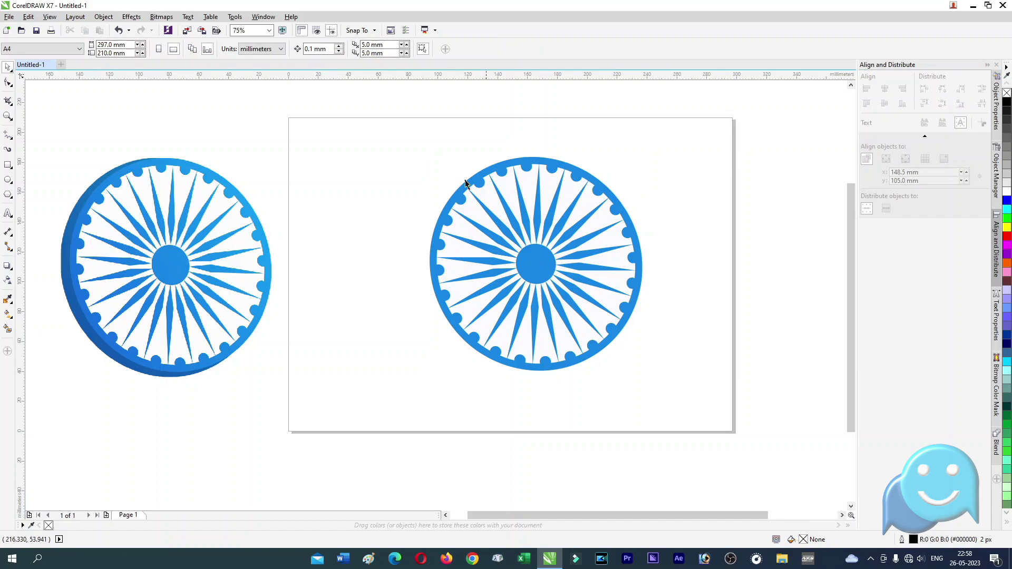
Step: Try red, yellow, green and blue fills on the wheel's main rim-and-hub shape, and leave it filled with black
{"action": "left_click", "coordinate": [559, 160]}
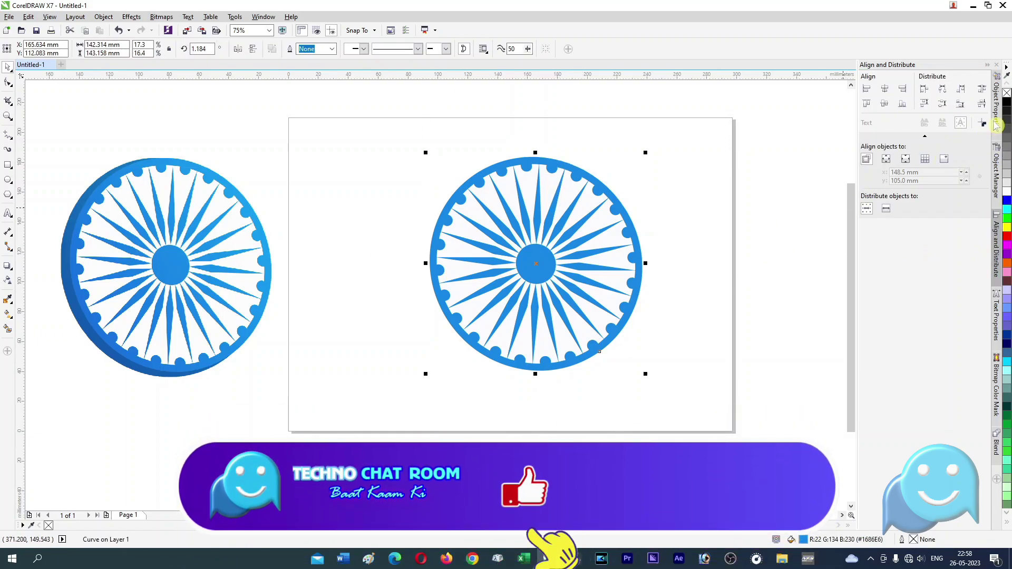
{"action": "left_click", "coordinate": [1007, 102]}
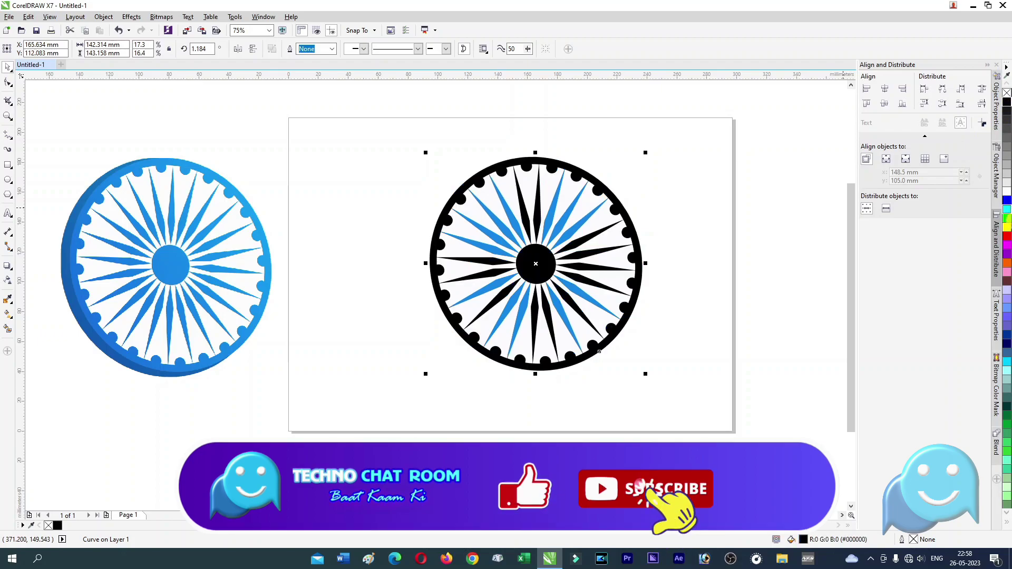
{"action": "left_click", "coordinate": [1007, 236]}
{"action": "left_click", "coordinate": [1007, 227]}
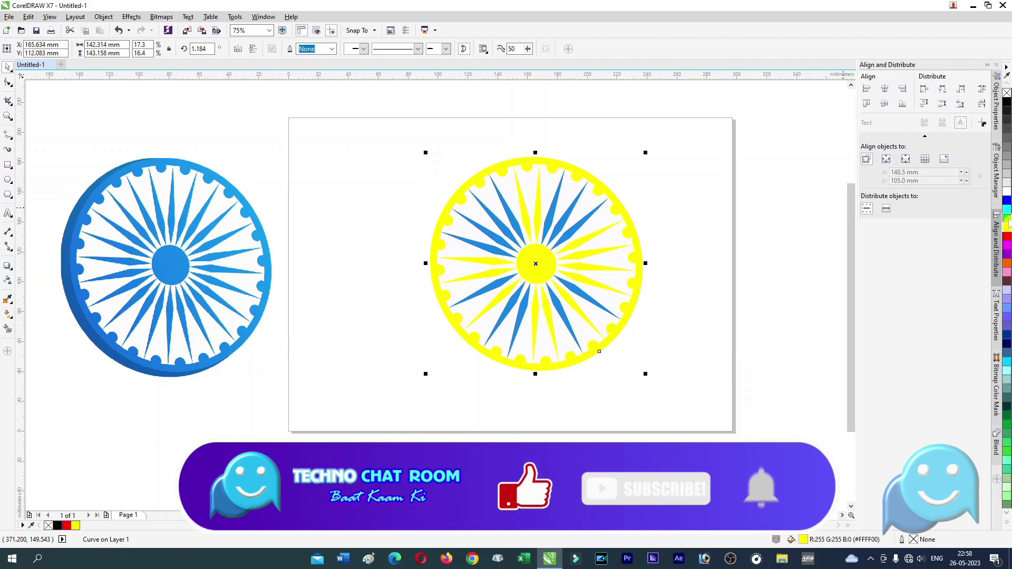
{"action": "left_click", "coordinate": [1007, 218]}
{"action": "left_click", "coordinate": [1006, 200]}
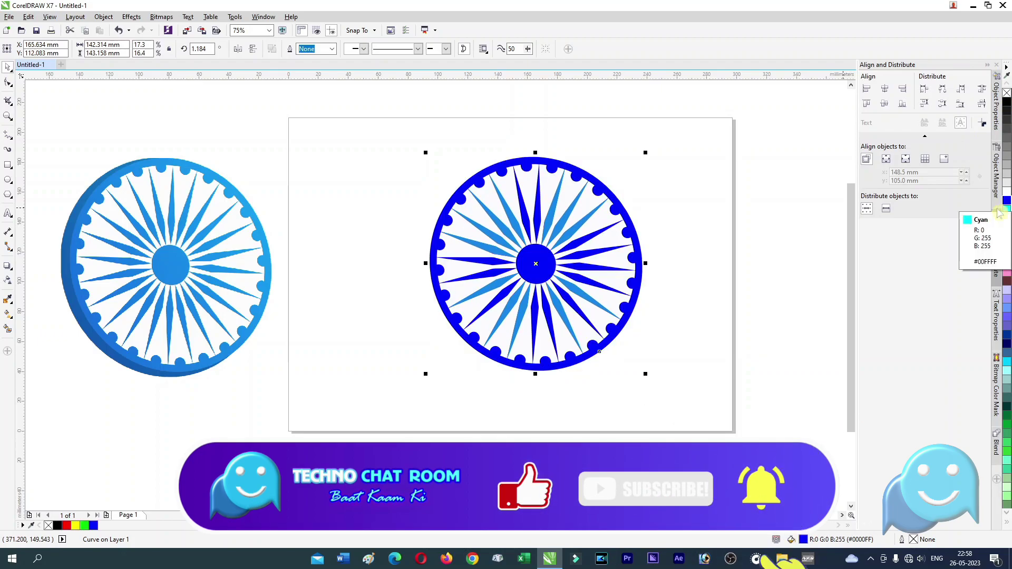
{"action": "left_click", "coordinate": [1006, 101]}
{"action": "left_click", "coordinate": [684, 292]}
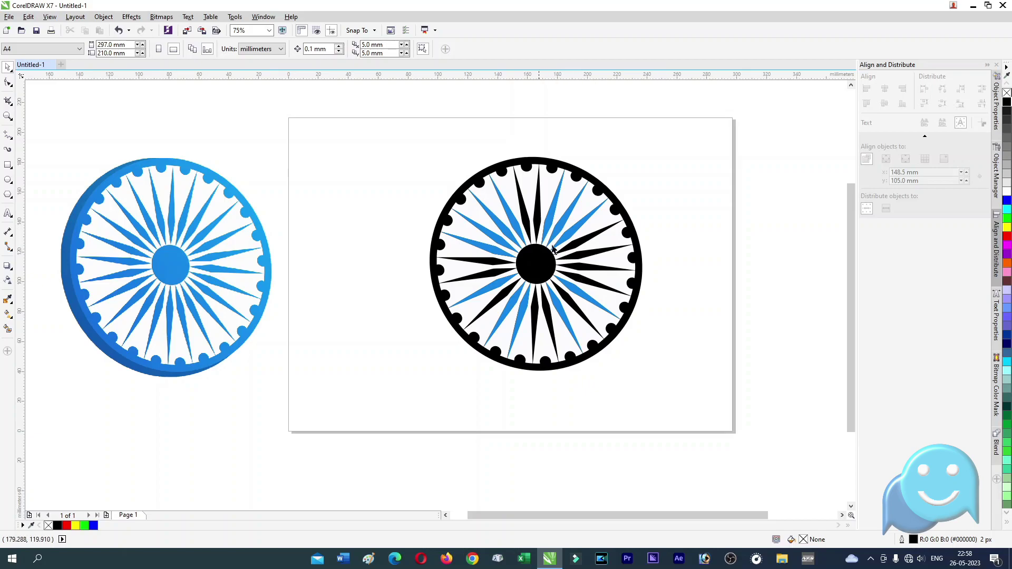
Step: Fill two of the blue spokes at the wheel's upper right with black, one after the other
{"action": "left_click", "coordinate": [578, 235]}
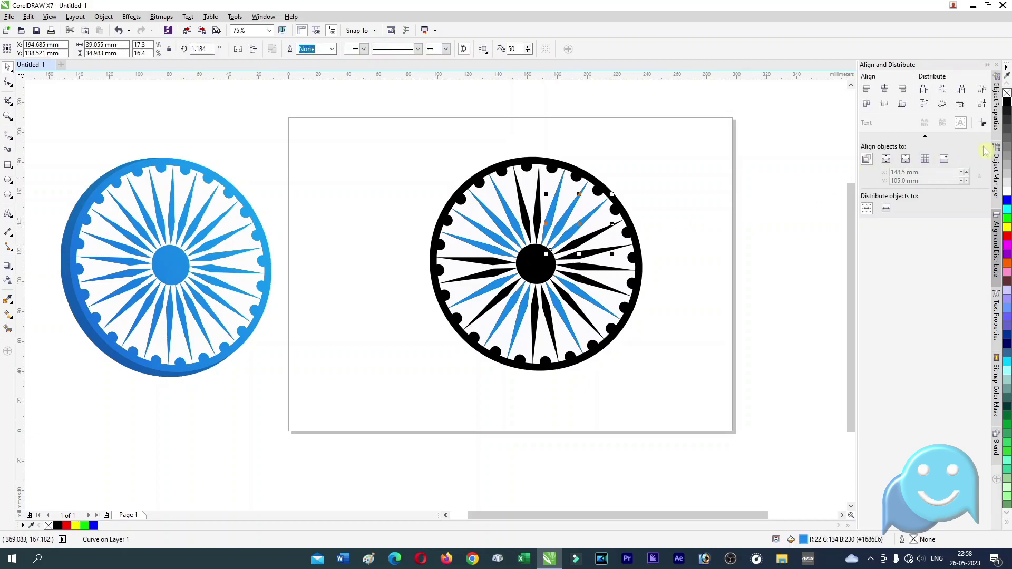
{"action": "left_click", "coordinate": [1007, 106]}
{"action": "left_click", "coordinate": [568, 212]}
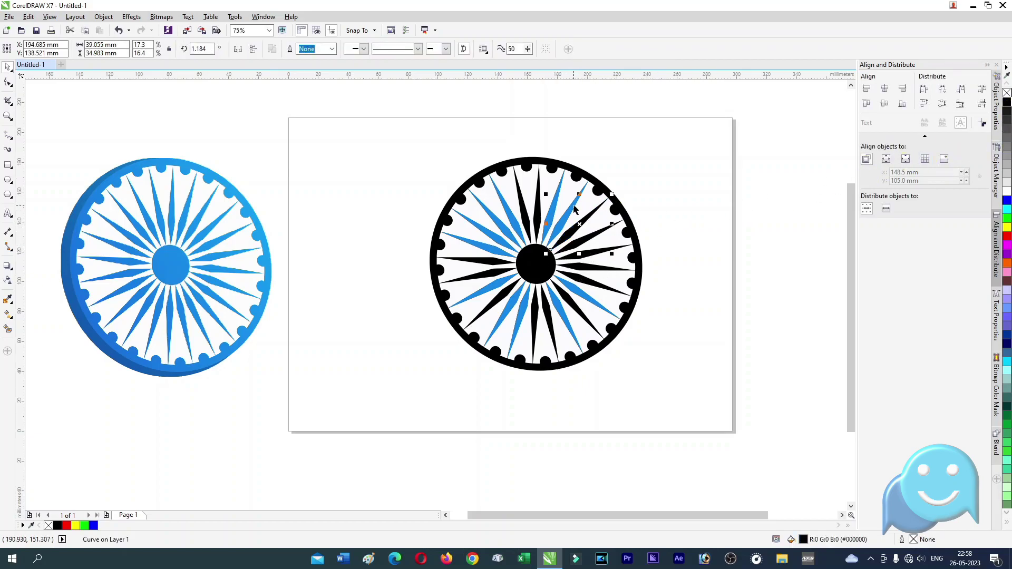
{"action": "left_click", "coordinate": [1006, 102]}
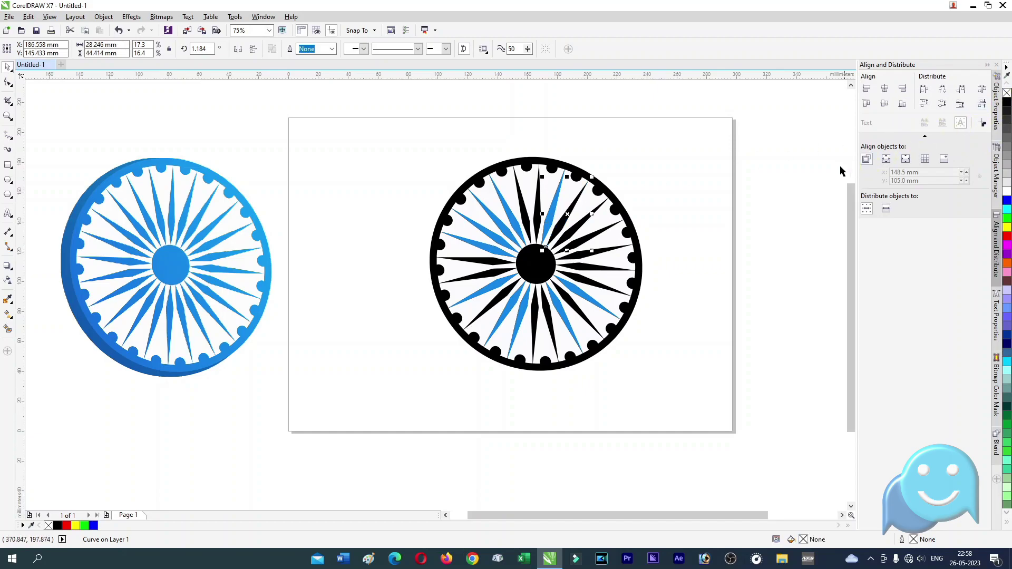
Step: Select all remaining blue spokes of the wheel together and fill them with black
{"action": "left_click", "coordinate": [548, 217], "text": "shift"}
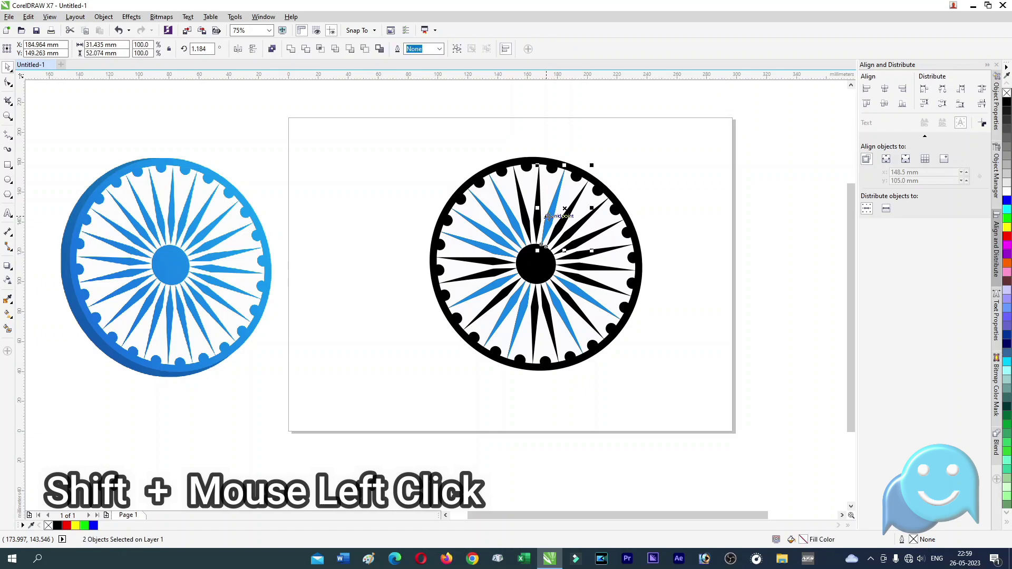
{"action": "left_click", "coordinate": [516, 224], "text": "shift"}
{"action": "left_click", "coordinate": [505, 232], "text": "shift"}
{"action": "left_click", "coordinate": [494, 236], "text": "shift"}
{"action": "left_click", "coordinate": [493, 249], "text": "shift"}
{"action": "left_click", "coordinate": [509, 308], "text": "shift"}
{"action": "left_click", "coordinate": [514, 310], "text": "shift"}
{"action": "left_click", "coordinate": [523, 312], "text": "shift"}
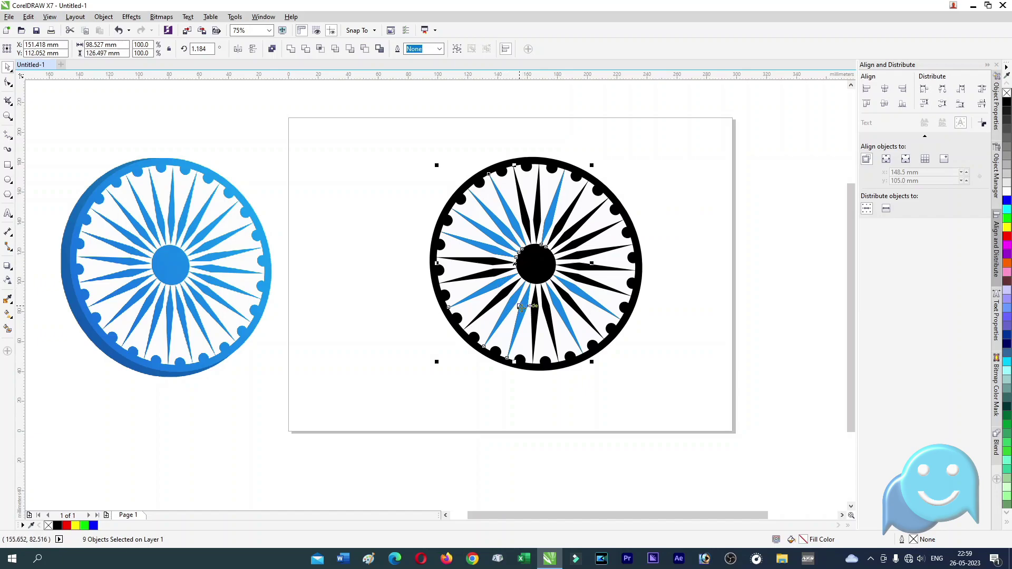
{"action": "left_click", "coordinate": [561, 308], "text": "shift"}
{"action": "left_click", "coordinate": [573, 296], "text": "shift"}
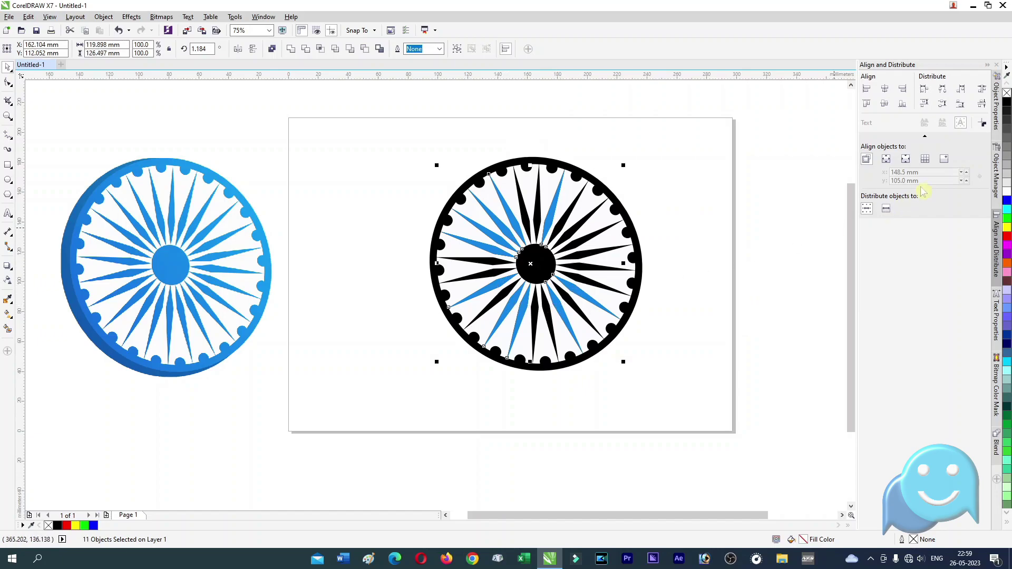
{"action": "left_click", "coordinate": [1006, 103]}
{"action": "left_click", "coordinate": [648, 368]}
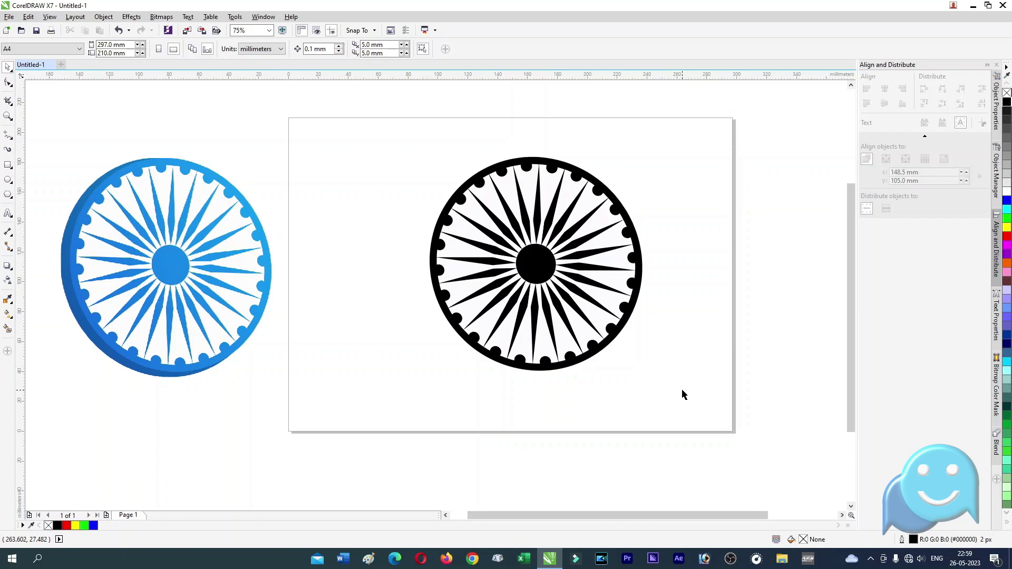
Step: Enlarge the black wheel proportionally on the page and inspect its shapes up close
{"action": "left_click_drag", "start_coordinate": [681, 390], "coordinate": [592, 327]}
{"action": "key", "text": "ctrl+z"}
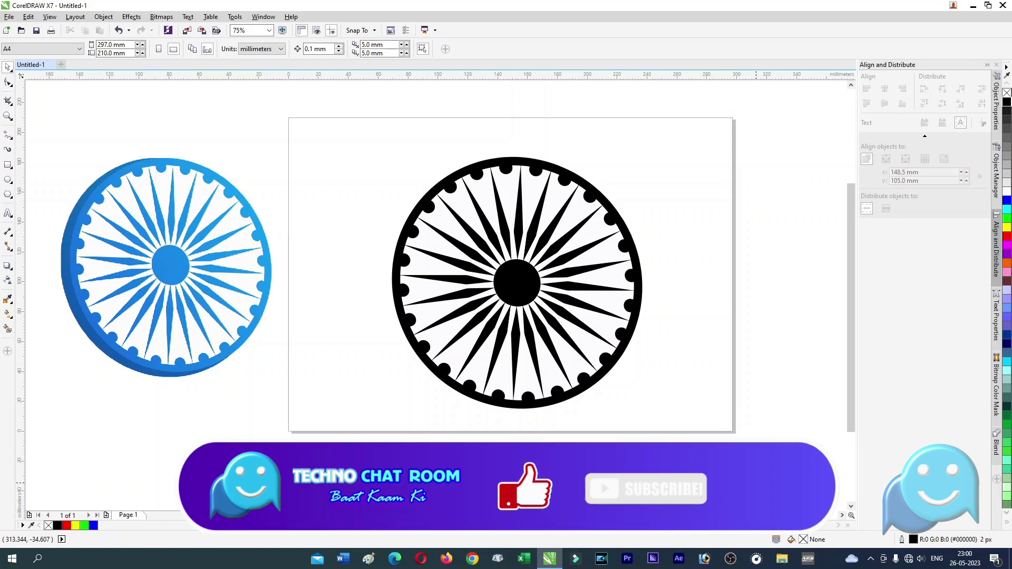
{"action": "scroll", "coordinate": [682, 352], "scroll_direction": "up", "scroll_amount": 2}
{"action": "scroll", "coordinate": [683, 357], "scroll_direction": "down", "scroll_amount": 2}
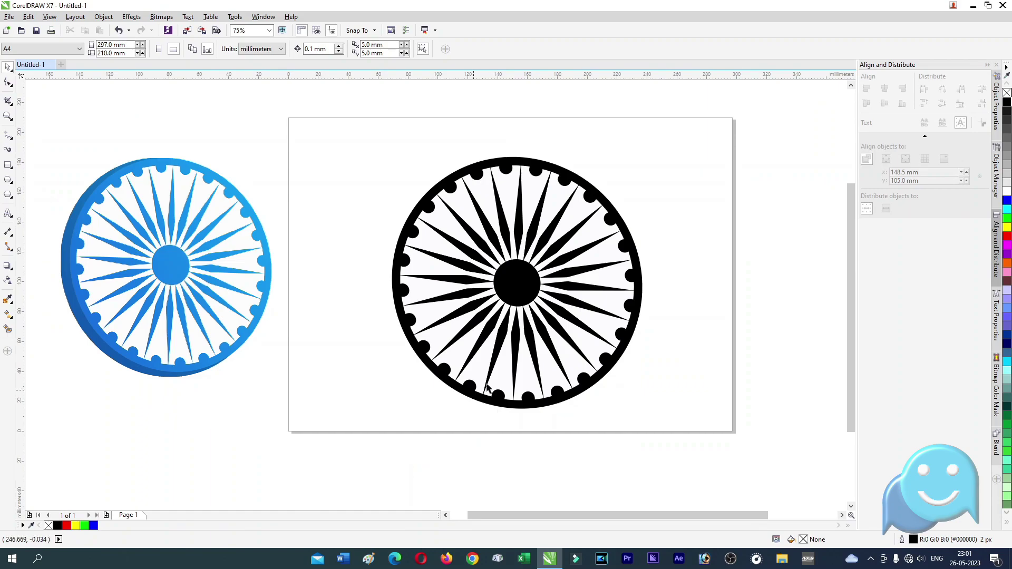